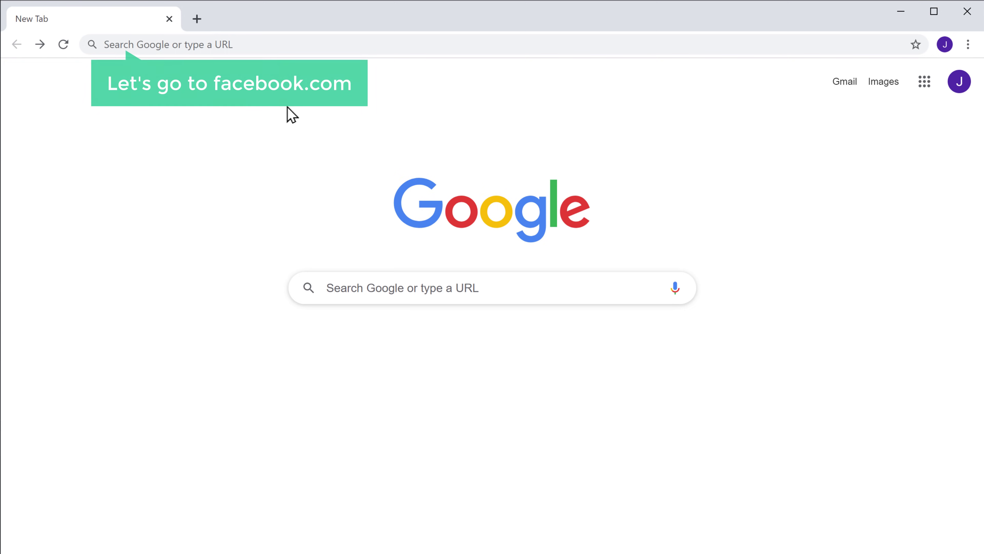
Load facebook.com and enter the account e-mail in the login field
{"action": "left_click", "coordinate": [246, 44]}
{"action": "type", "text": "facebook.com"}
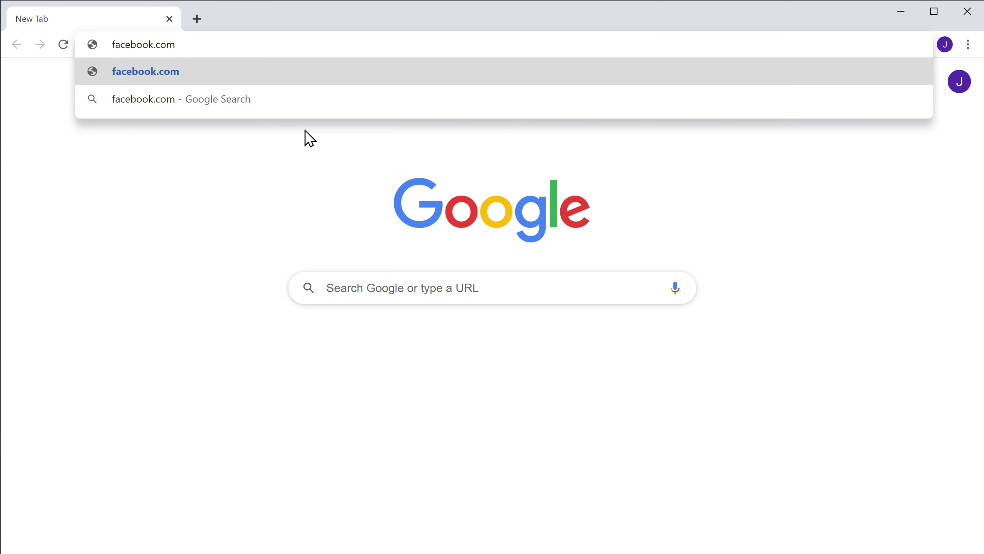
{"action": "key", "text": "Return"}
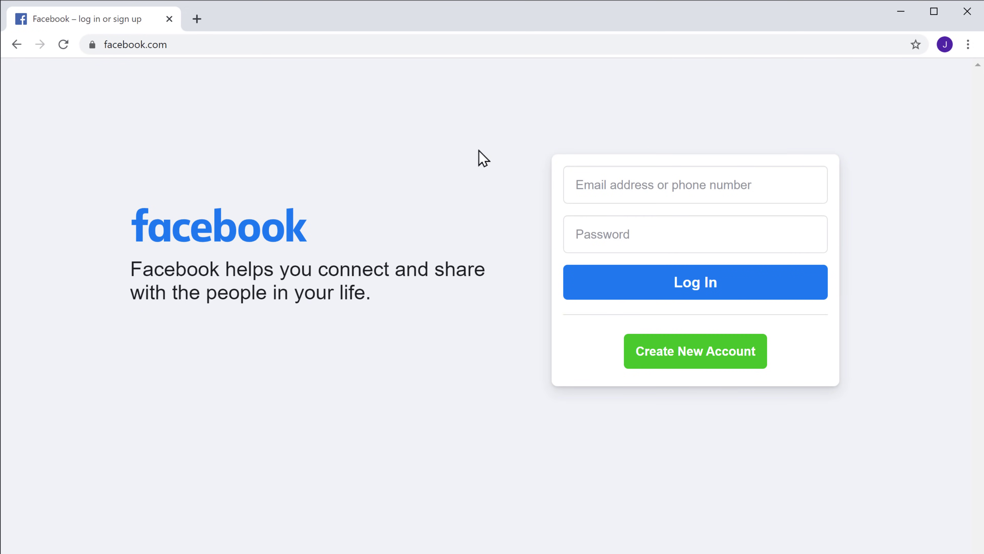
{"action": "left_click", "coordinate": [758, 183]}
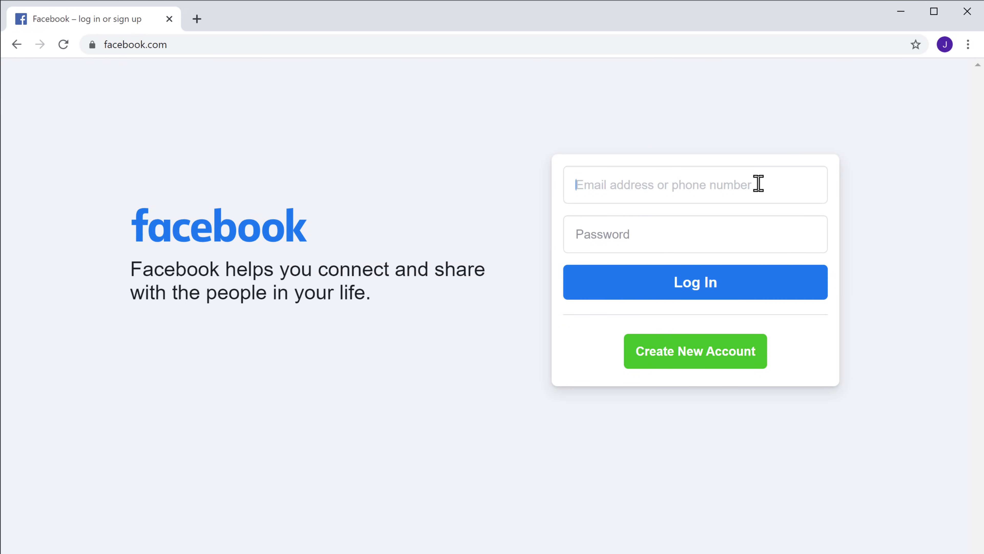
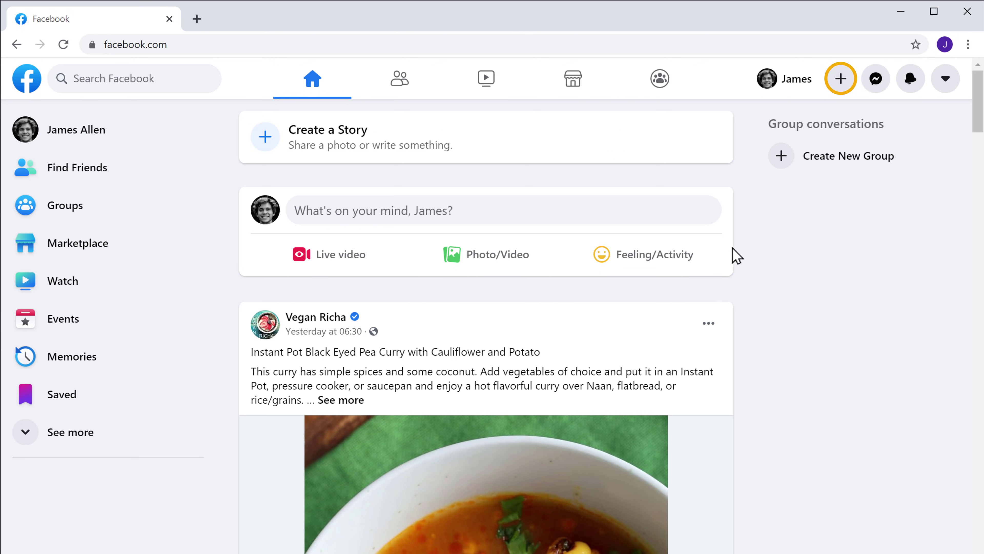
Choose Page from the Create menu to open the blank Create a Page form
{"action": "left_click", "coordinate": [840, 86]}
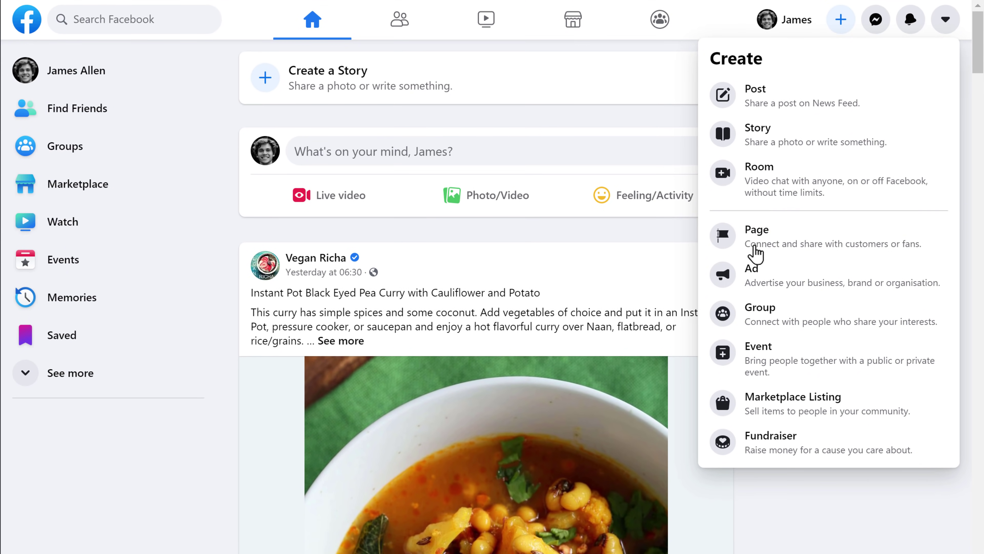
{"action": "left_click", "coordinate": [755, 248]}
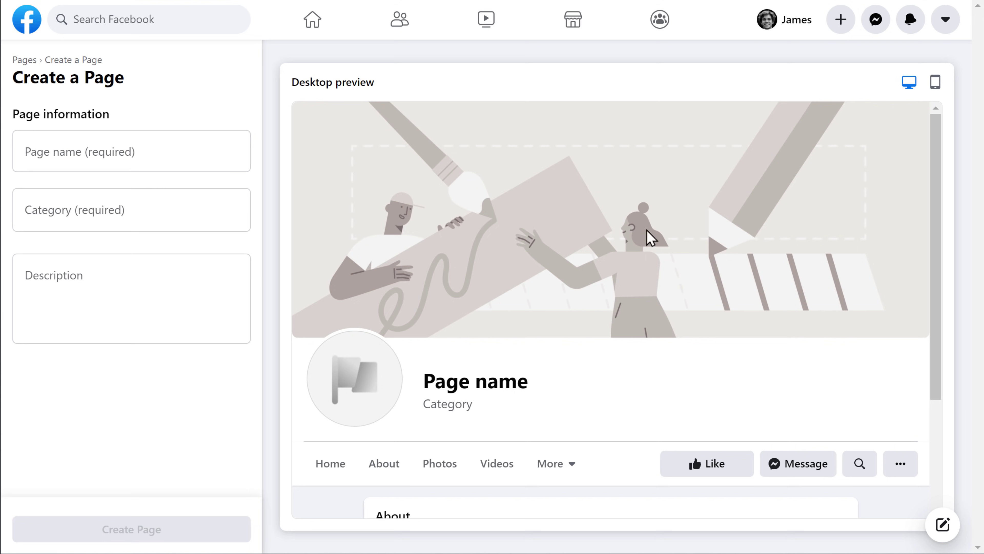
Name the Page 'Pick Naturals', add the Organic food shop category, and write the organic-farming description
{"action": "left_click", "coordinate": [151, 153]}
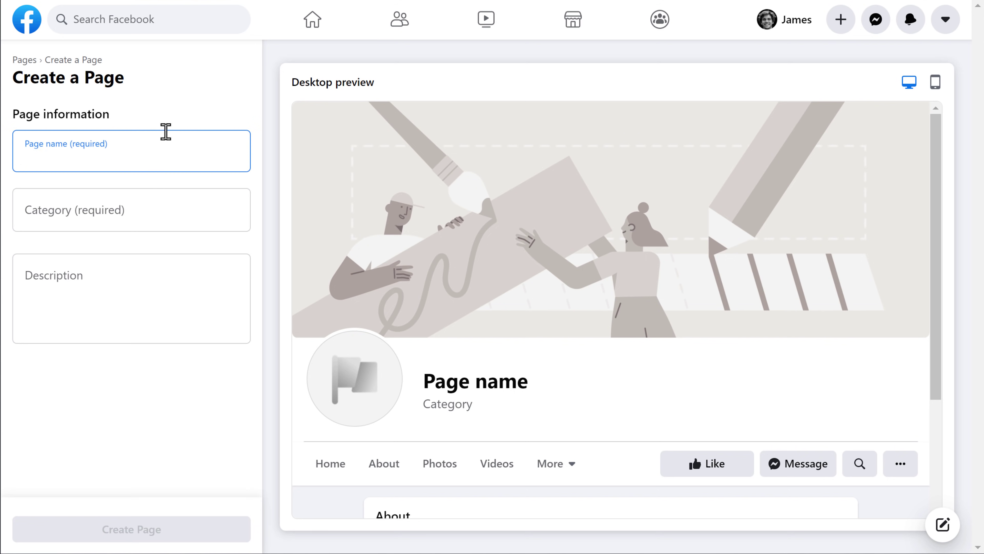
{"action": "type", "text": "Pick Naturals"}
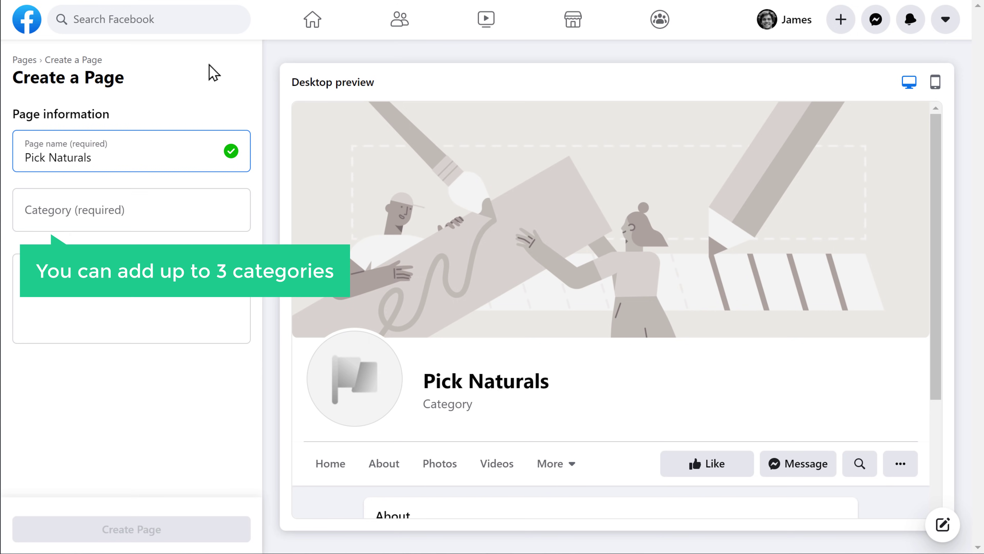
{"action": "key", "text": "Tab"}
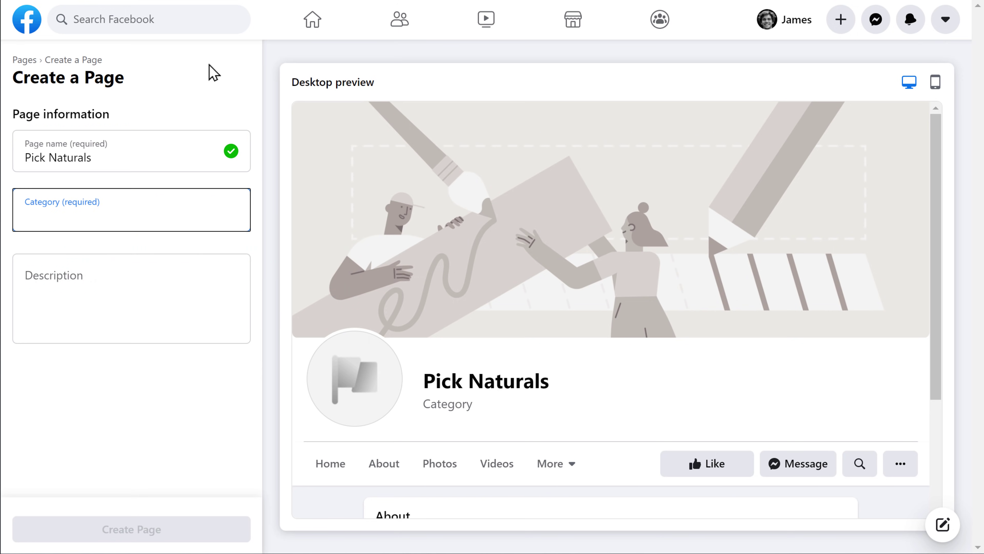
{"action": "type", "text": "Organic food sho"}
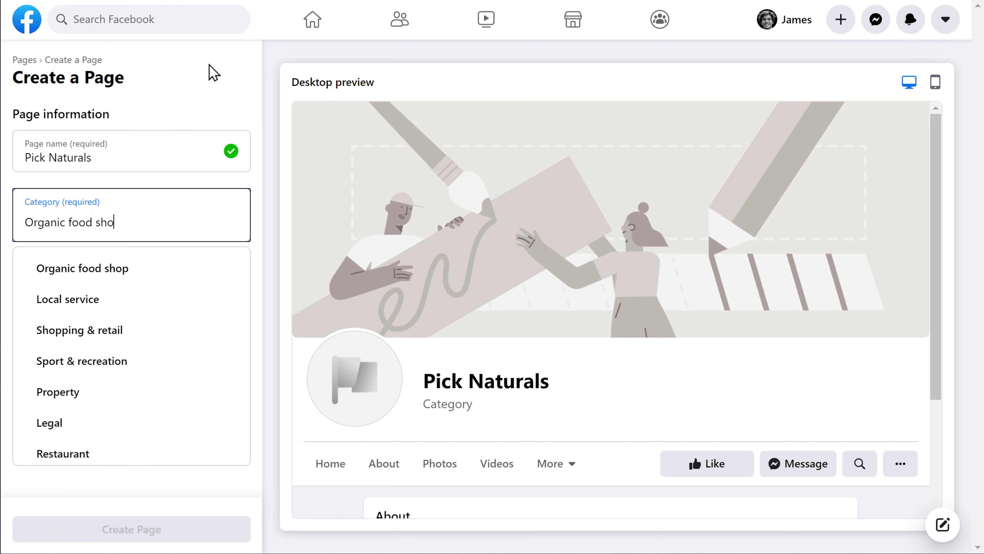
{"action": "type", "text": "p"}
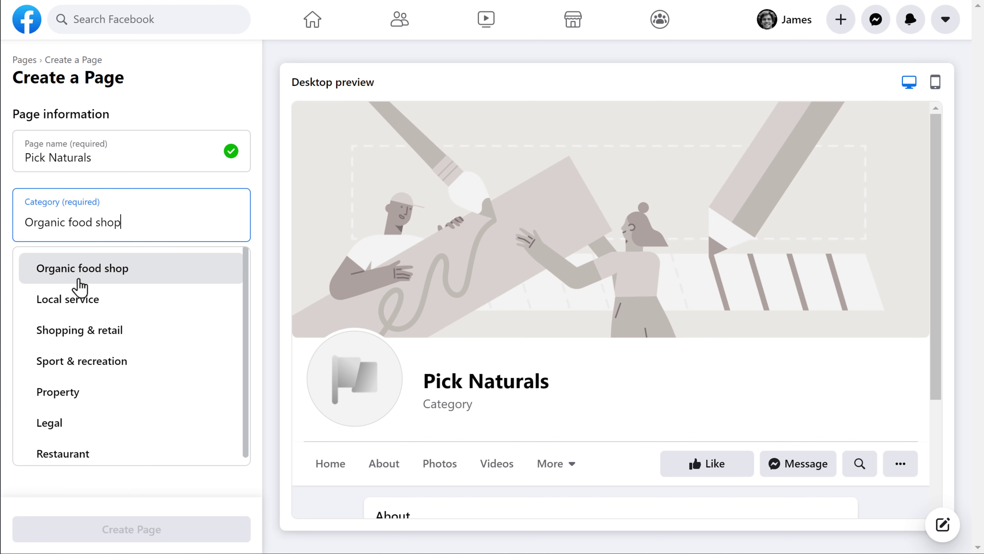
{"action": "left_click", "coordinate": [79, 278]}
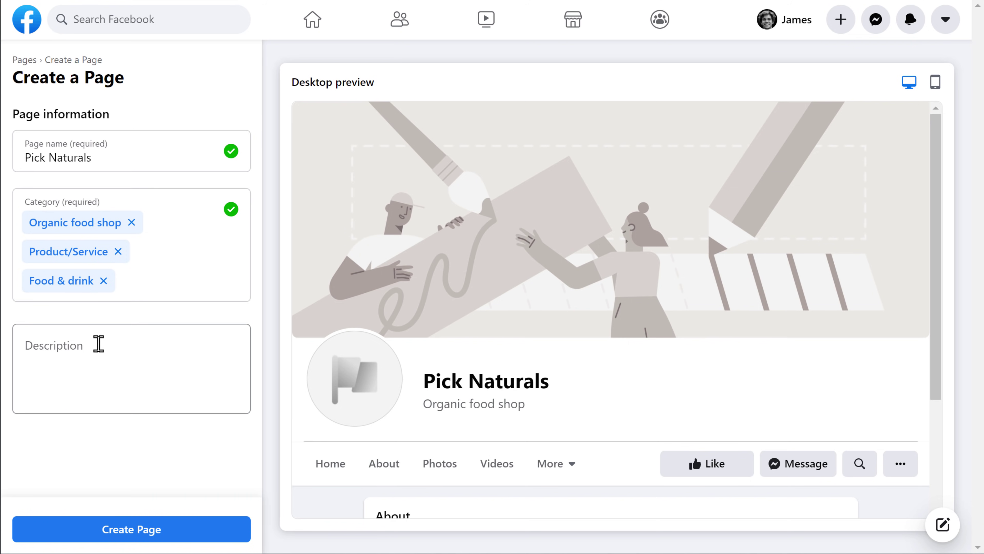
{"action": "left_click", "coordinate": [99, 344]}
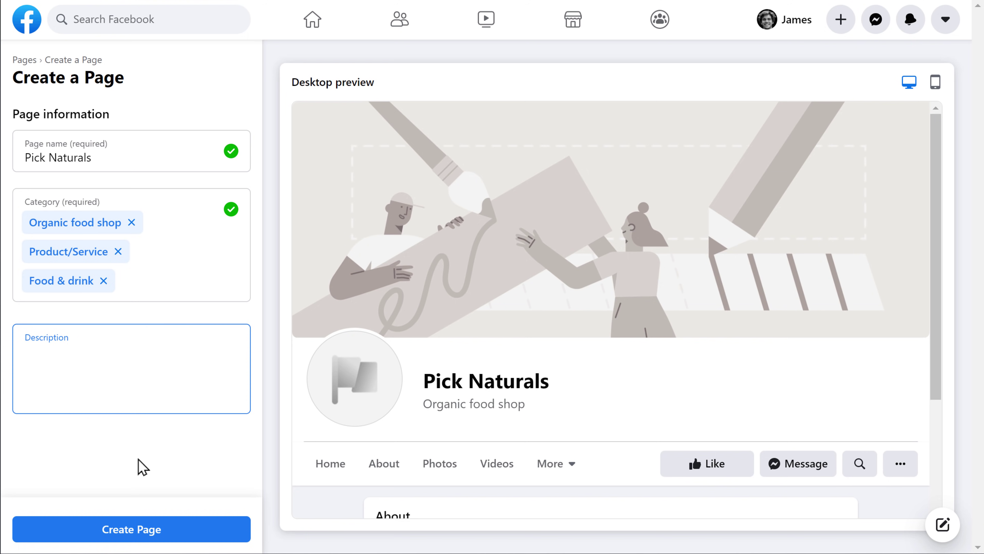
{"action": "type", "text": "We produce organic food by methods "}
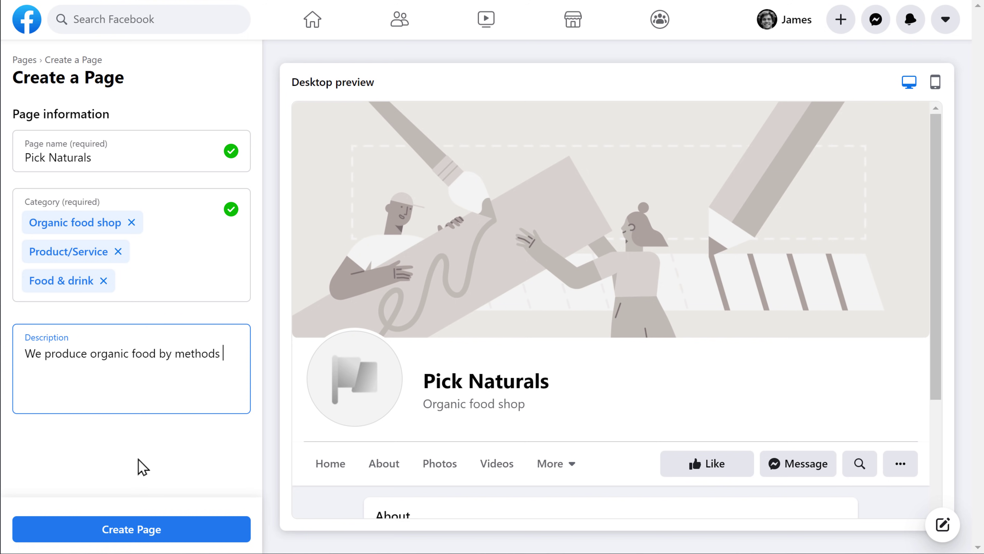
{"action": "type", "text": "complying with the standards of organic farming. Organic farming features practices that recycle resources, promote ecological balance and conserve biodiversity."}
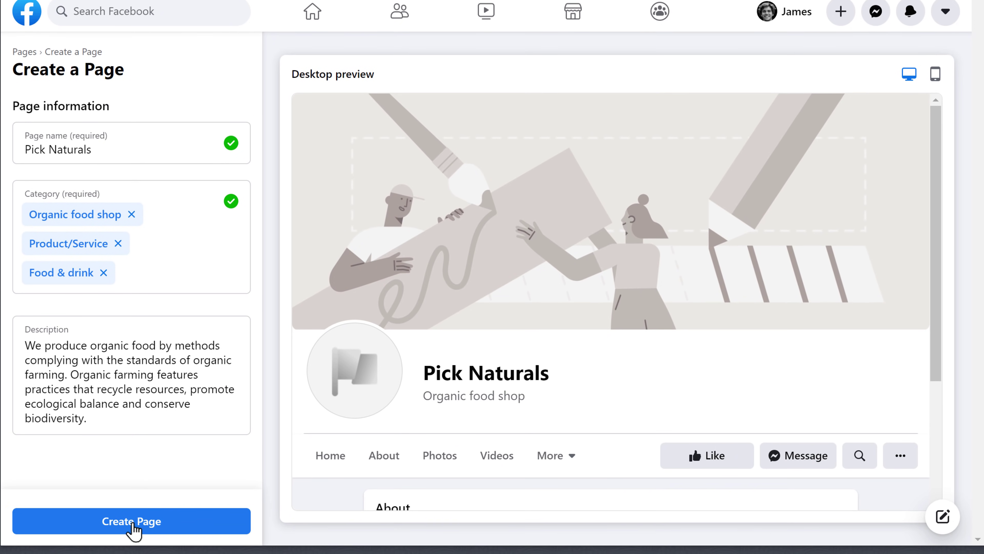
Create the Page and set the Image logo file as its profile picture
{"action": "left_click", "coordinate": [132, 535]}
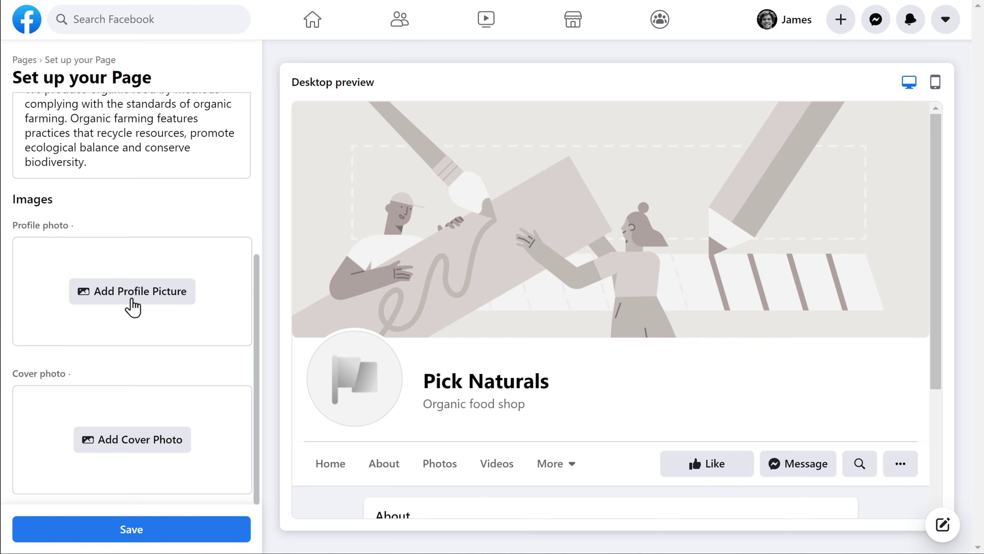
{"action": "left_click", "coordinate": [132, 299]}
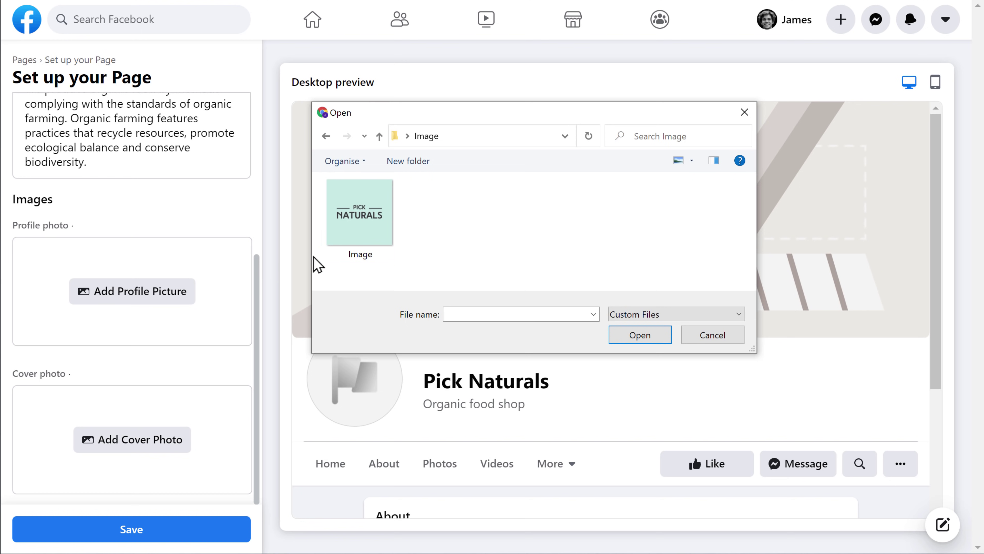
{"action": "left_click", "coordinate": [334, 258]}
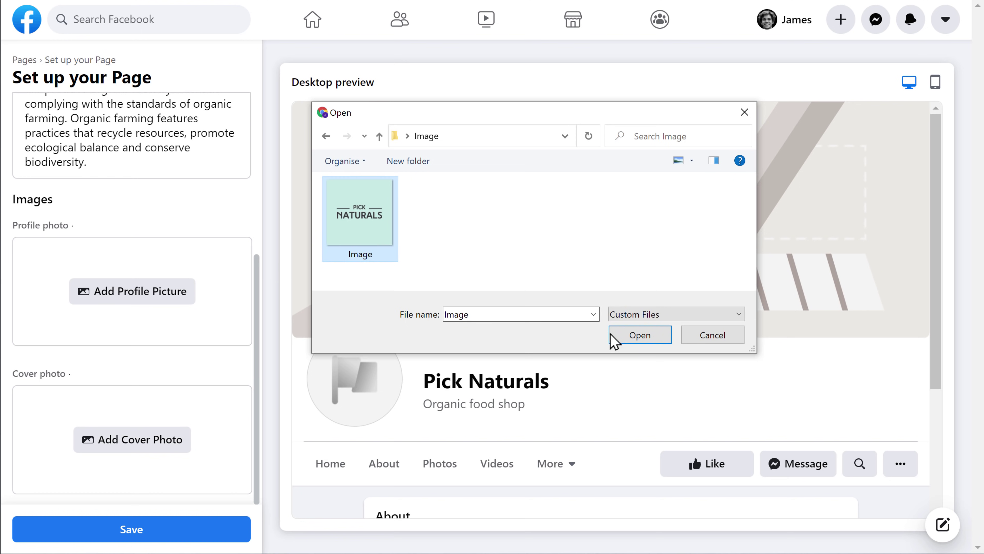
{"action": "left_click", "coordinate": [642, 342]}
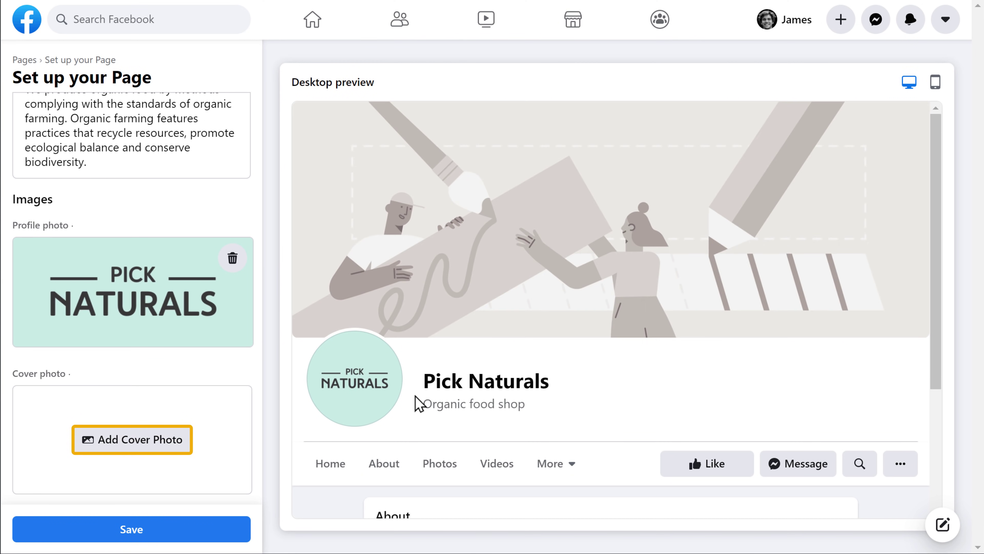
Set the fruit-and-vegetable Cover photo file as the Page's cover
{"action": "left_click", "coordinate": [137, 449]}
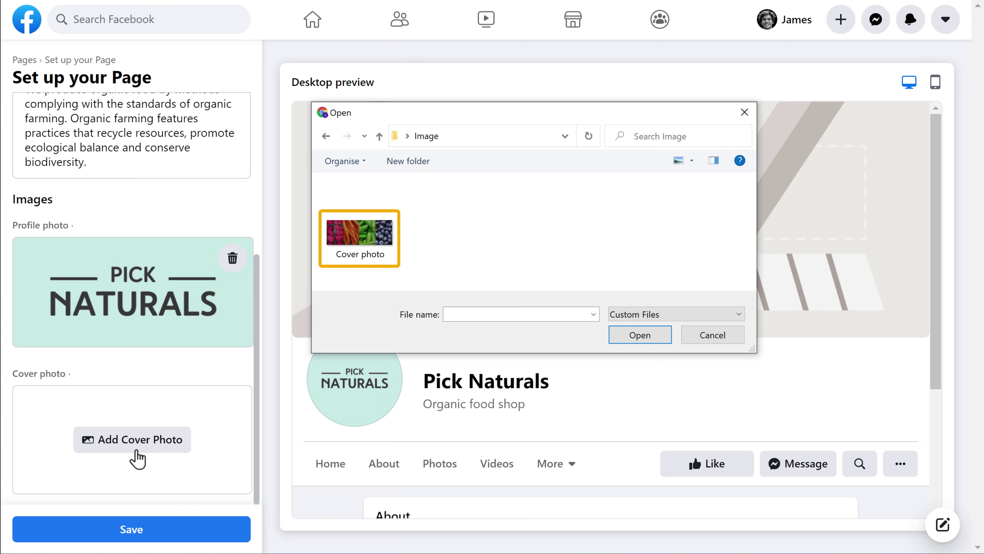
{"action": "left_click", "coordinate": [362, 255]}
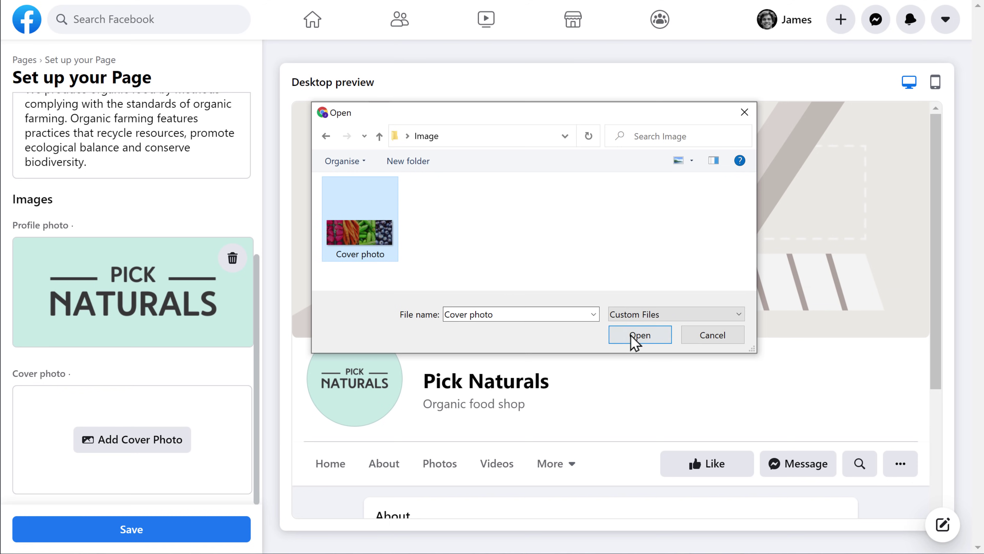
{"action": "left_click", "coordinate": [641, 337]}
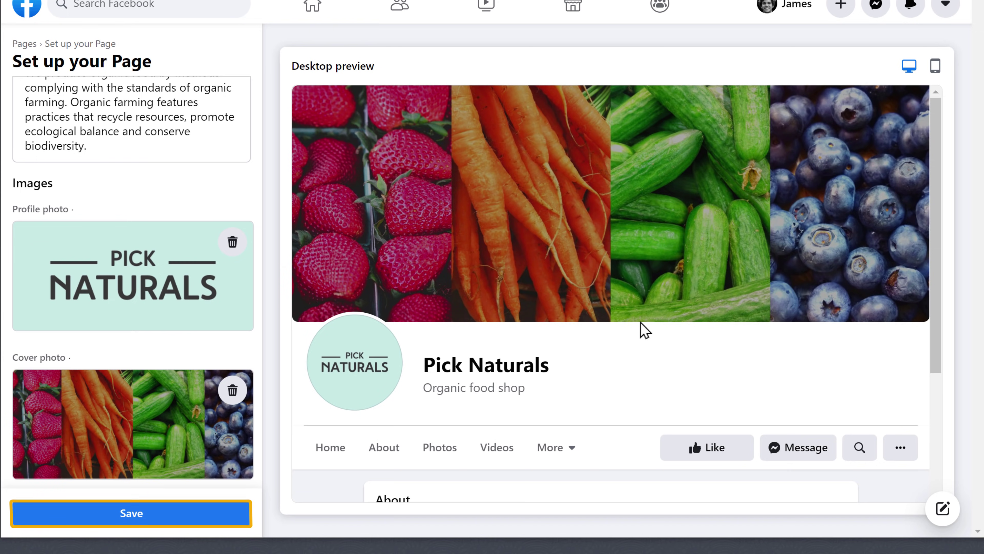
Save the profile and cover photos, then bring up Edit Page Info on General
{"action": "left_click", "coordinate": [131, 522]}
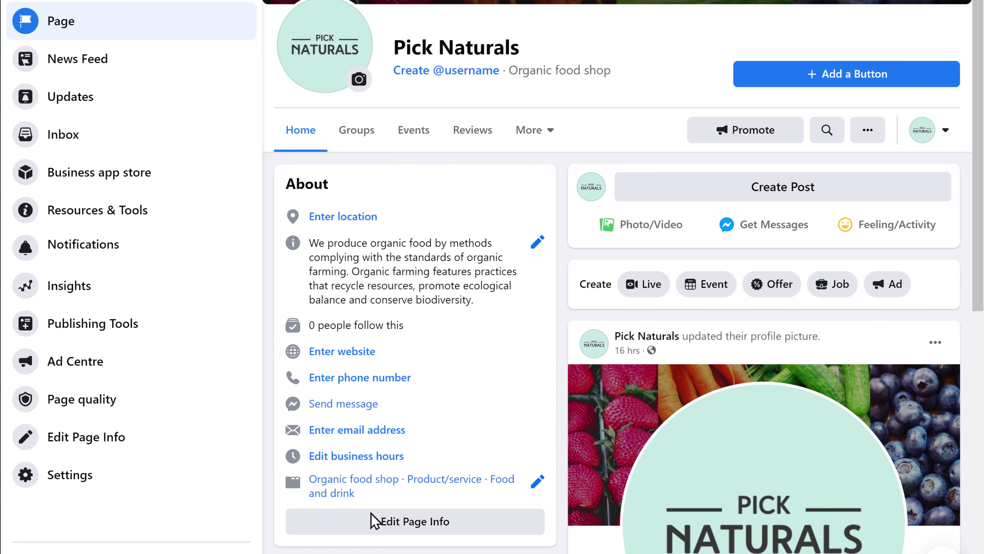
{"action": "left_click", "coordinate": [417, 532]}
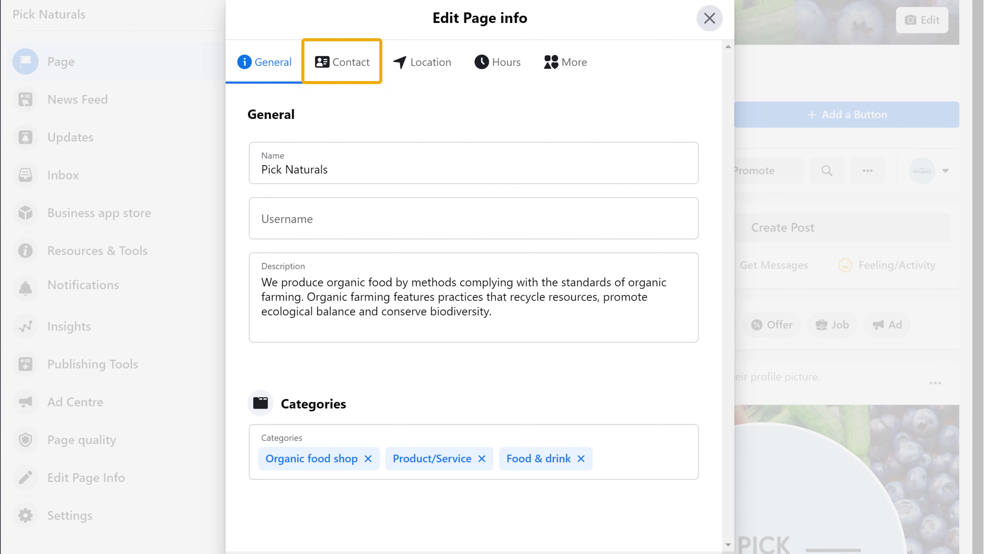
On the Contact tab, enter the business phone number and the contact e-mail address
{"action": "left_click", "coordinate": [344, 72]}
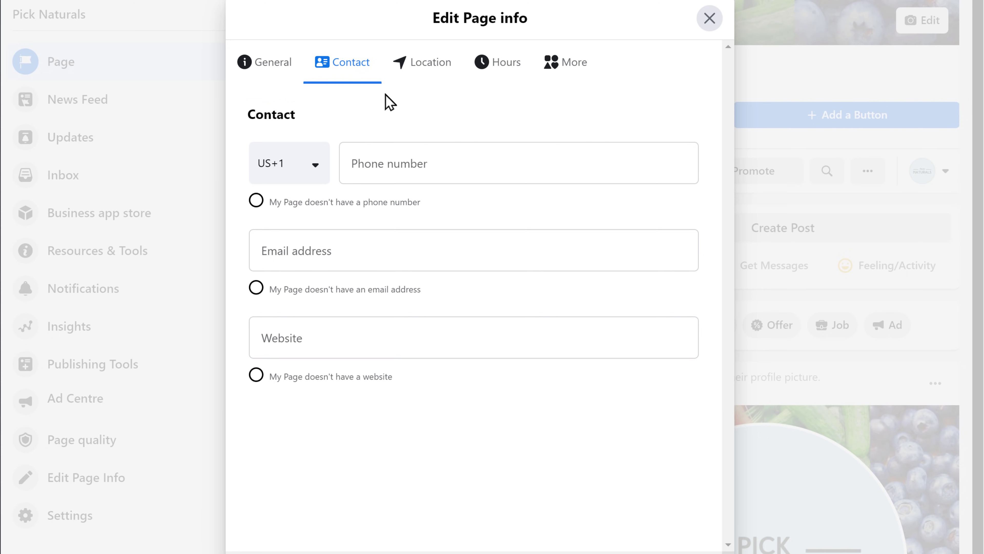
{"action": "left_click", "coordinate": [498, 163]}
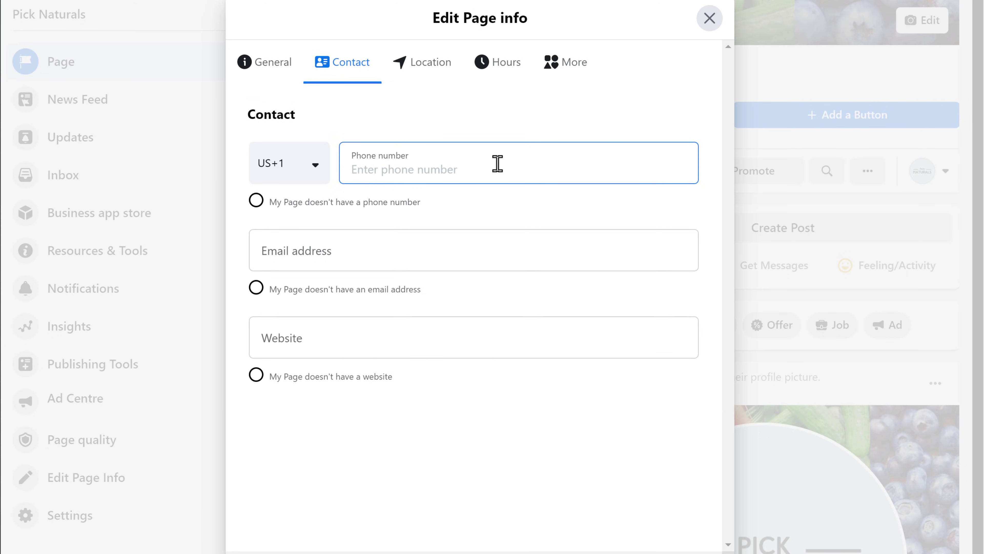
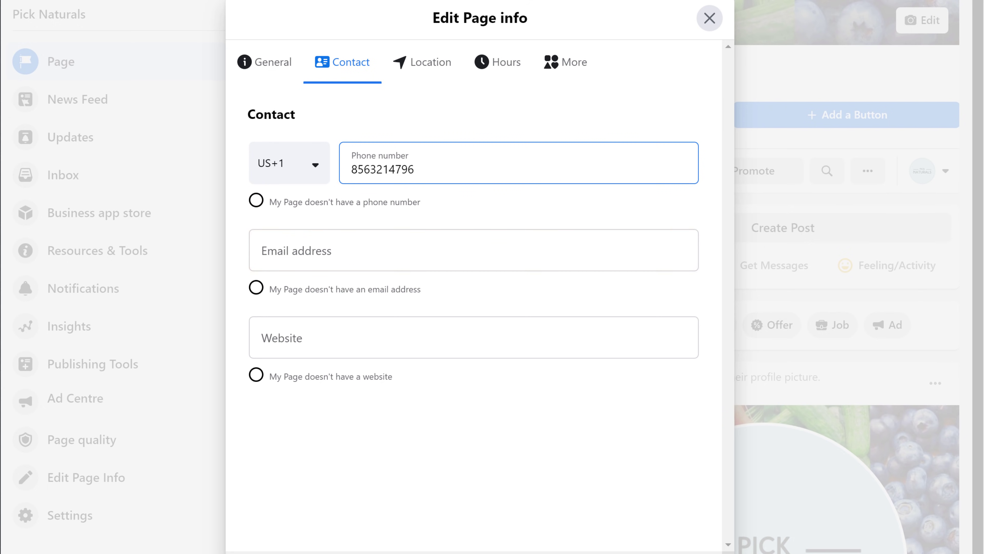
{"action": "left_click", "coordinate": [473, 250]}
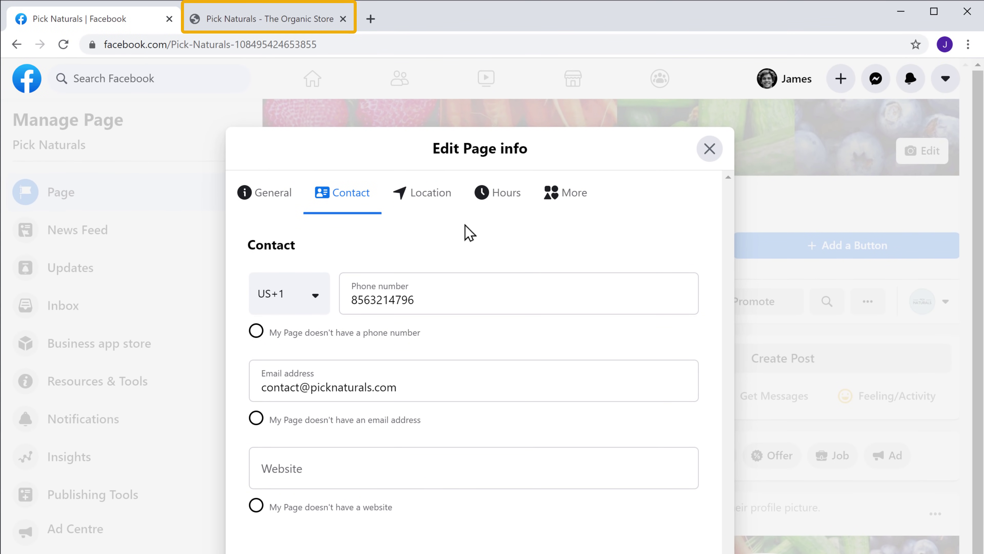
Copy the store's web address and paste picknaturals.com into the Page's Website field
{"action": "left_click", "coordinate": [262, 25]}
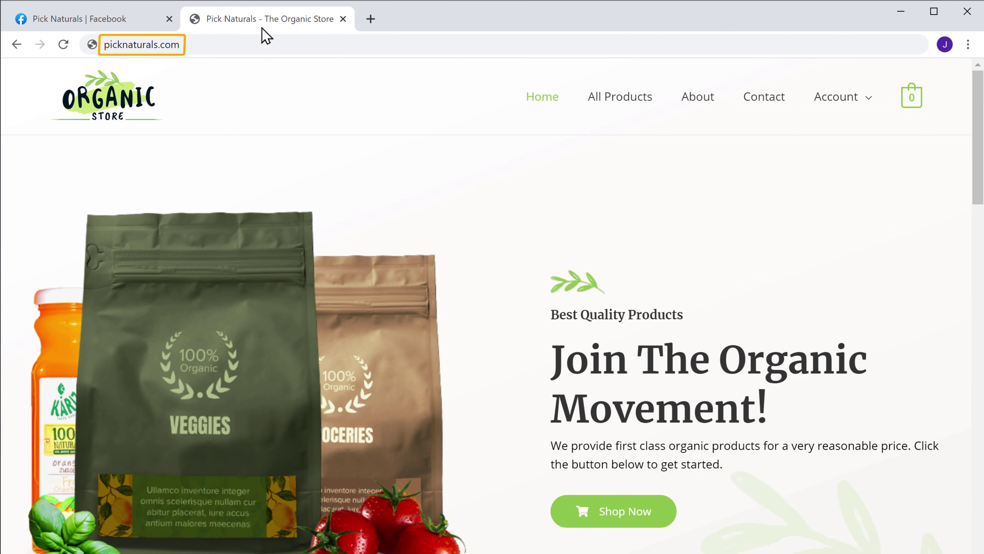
{"action": "right_click", "coordinate": [232, 45]}
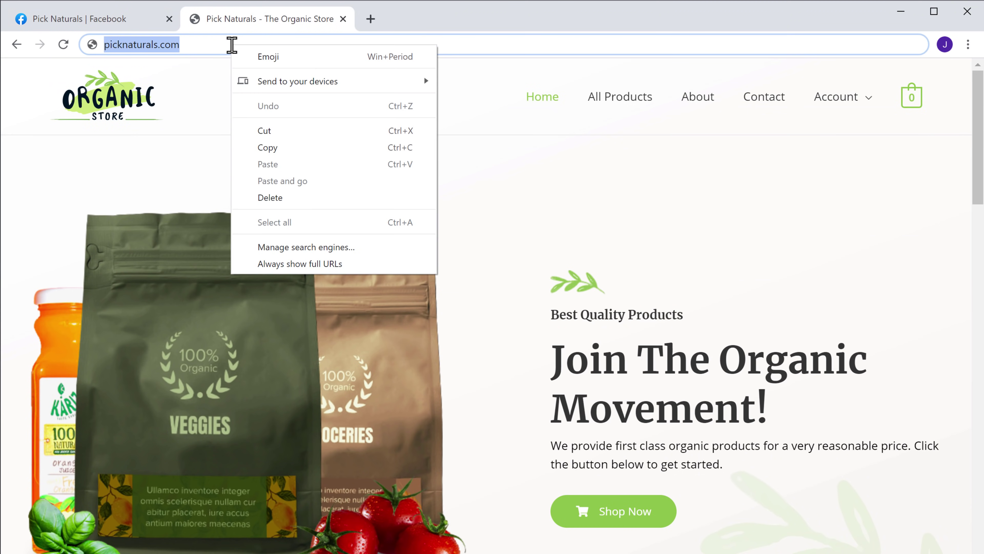
{"action": "left_click", "coordinate": [268, 147]}
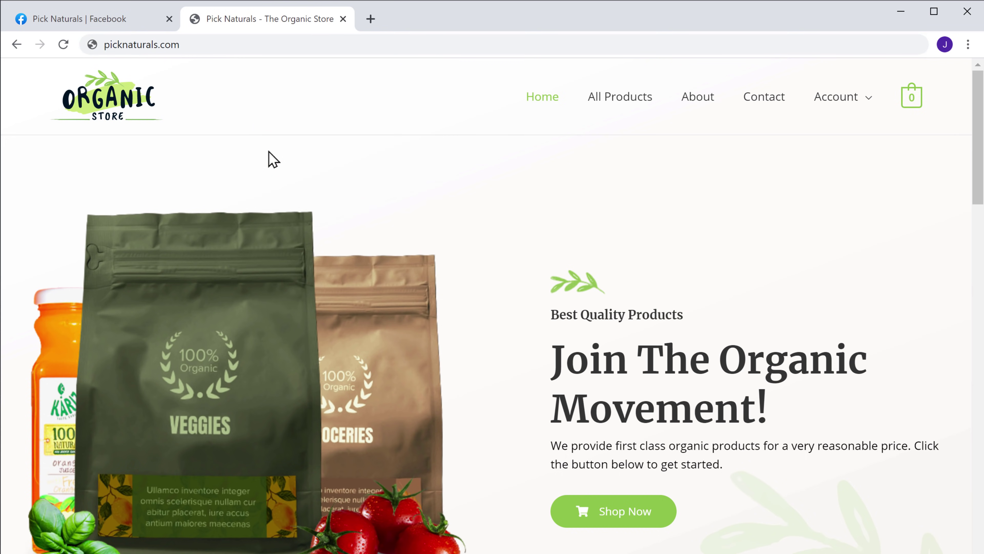
{"action": "left_click", "coordinate": [87, 23]}
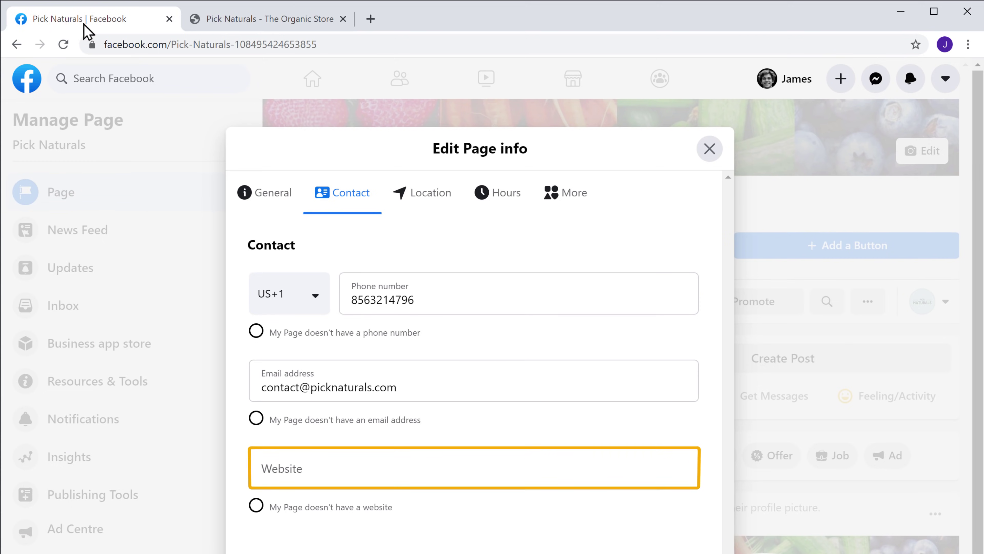
{"action": "left_click", "coordinate": [252, 243]}
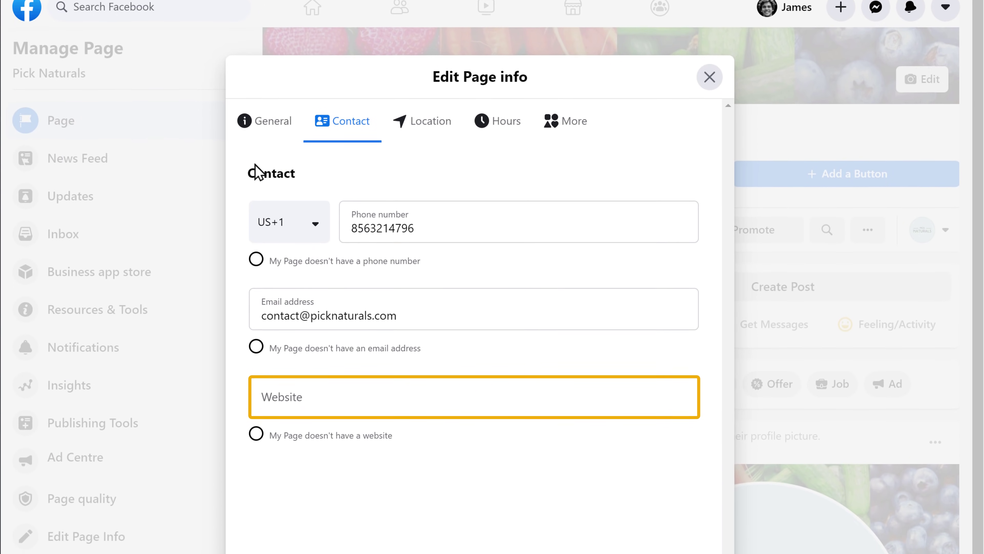
{"action": "right_click", "coordinate": [458, 326]}
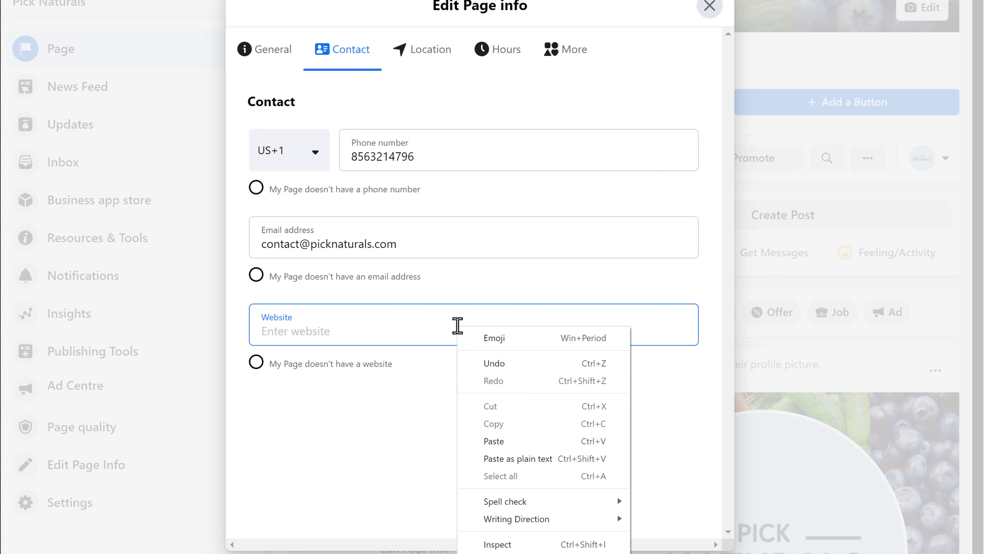
{"action": "left_click", "coordinate": [493, 441]}
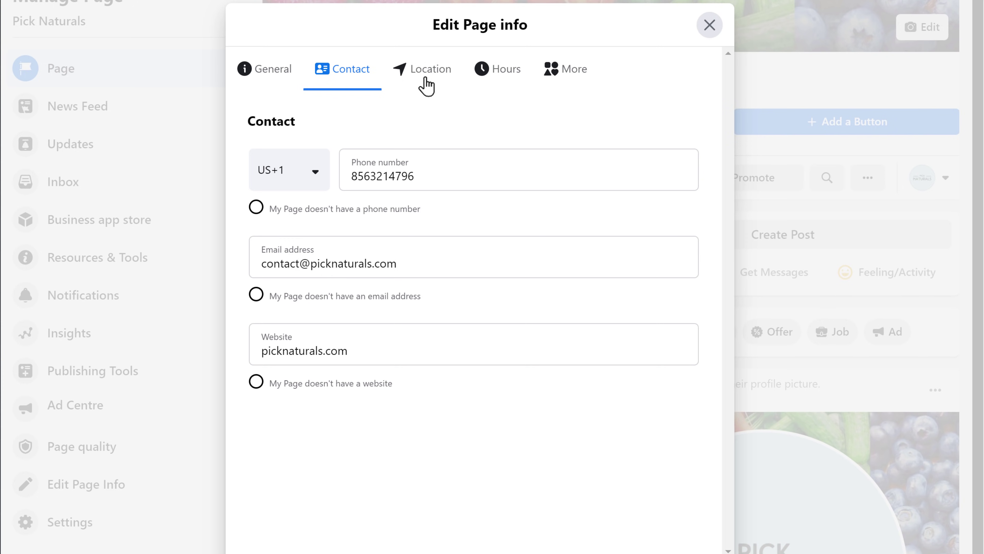
Mark the Page as having no location, selling online, with California City, CA, US as service area
{"action": "left_click", "coordinate": [427, 86]}
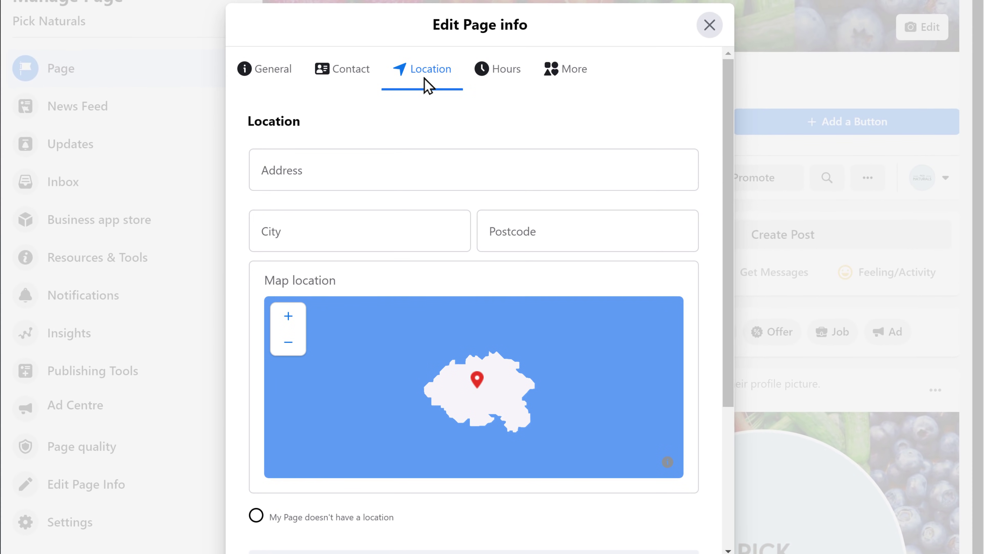
{"action": "left_click", "coordinate": [256, 516]}
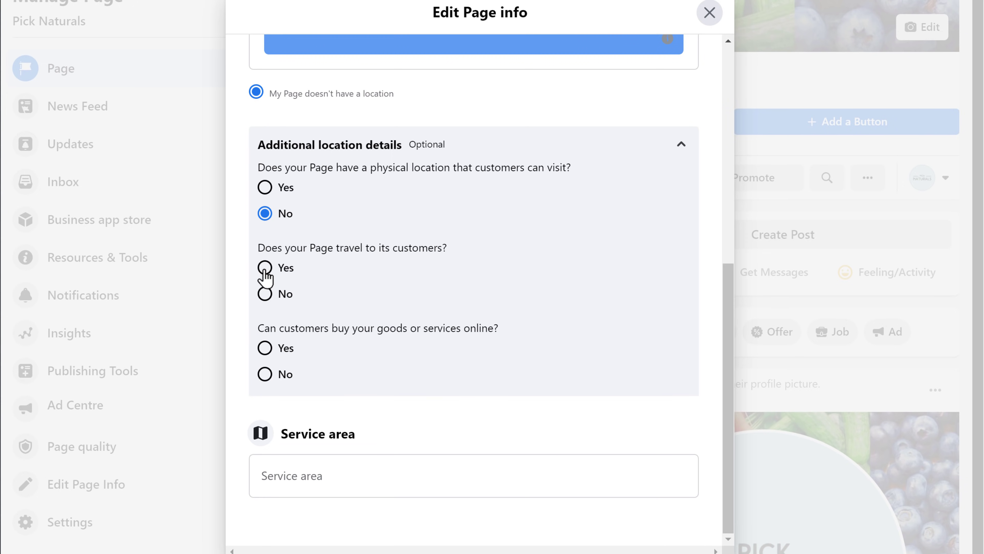
{"action": "left_click", "coordinate": [265, 348]}
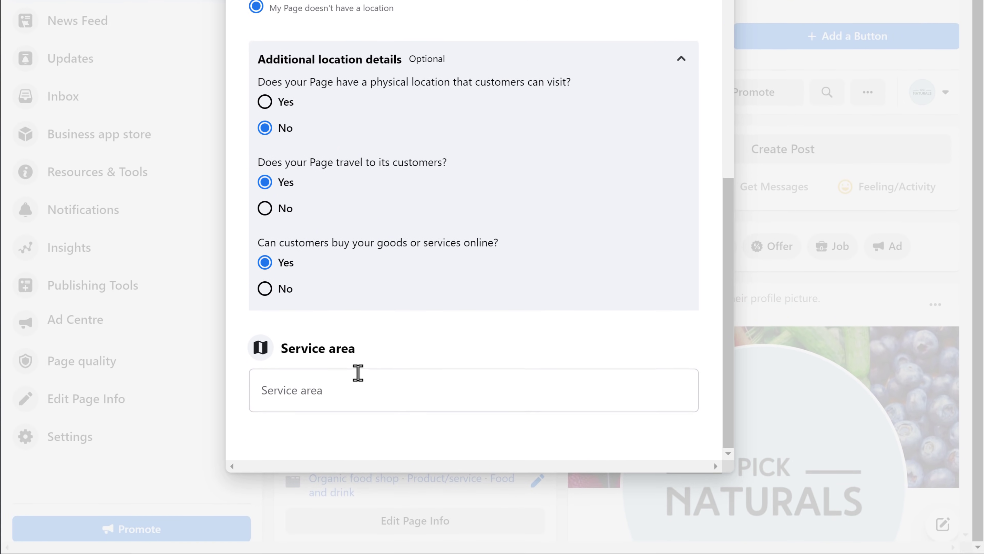
{"action": "left_click", "coordinate": [374, 391]}
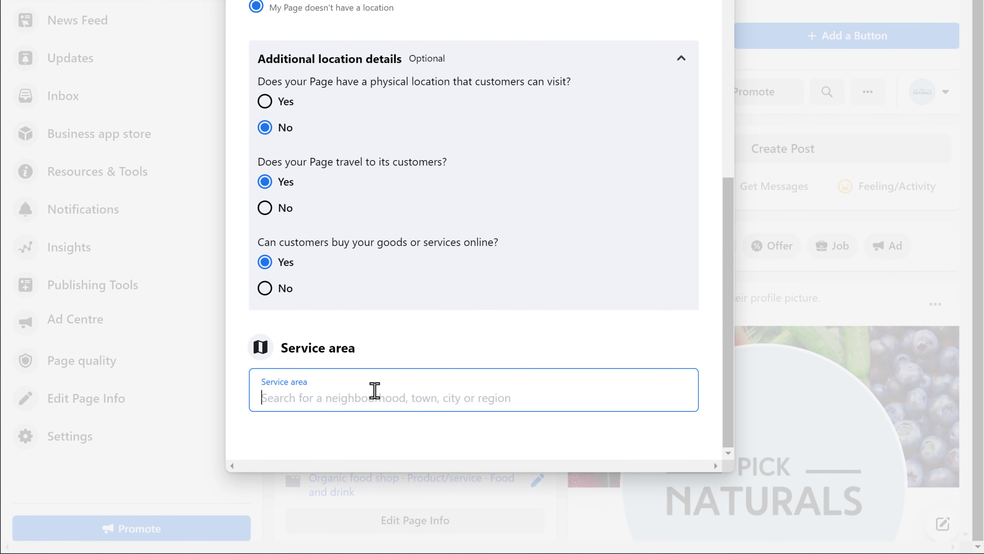
{"action": "type", "text": "California"}
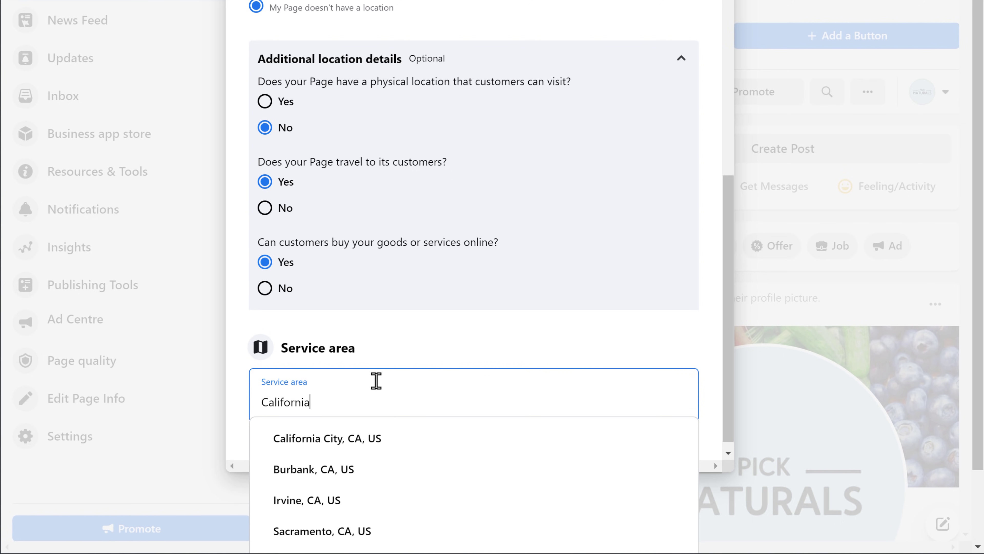
{"action": "left_click", "coordinate": [327, 451]}
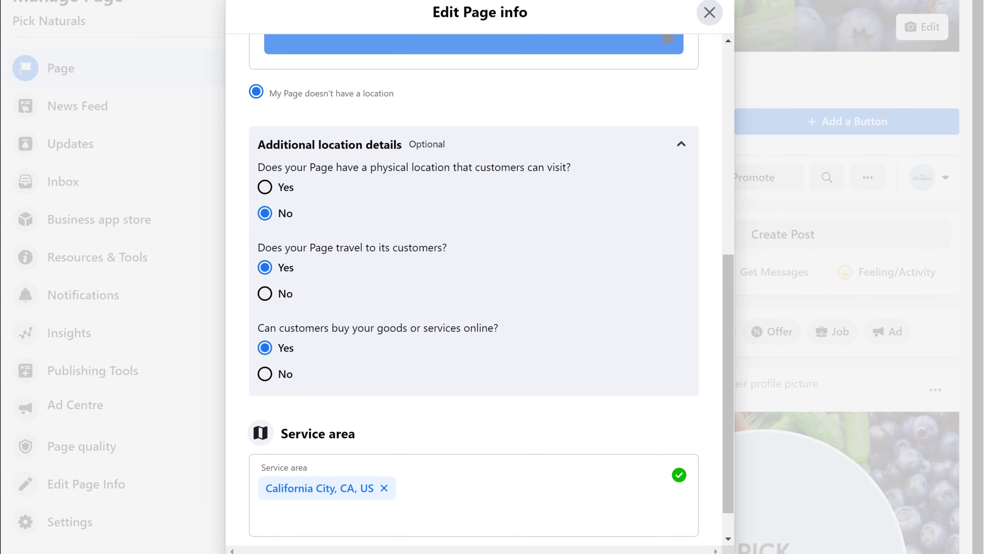
{"action": "scroll", "coordinate": [329, 541], "scroll_direction": "up", "scroll_amount": 10}
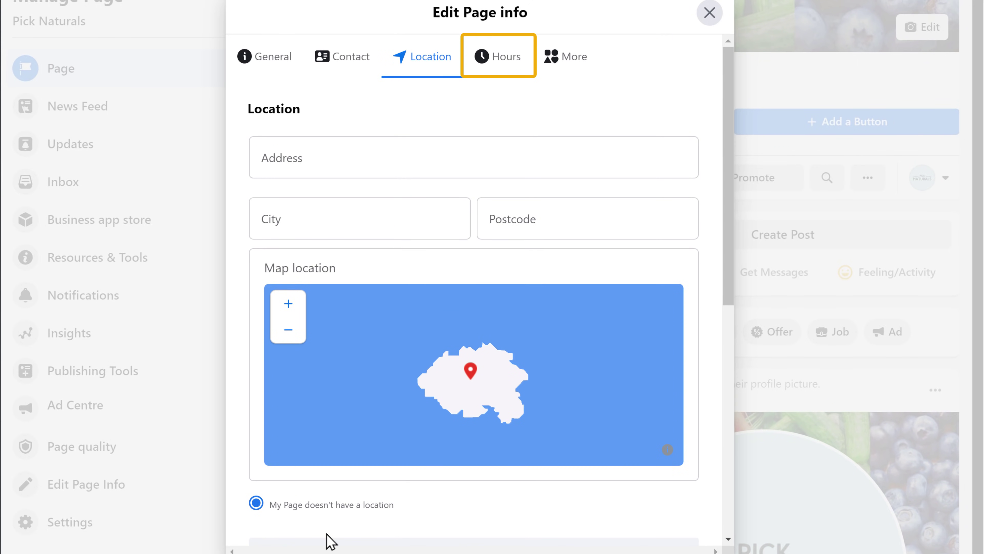
Show the Hours tab, leaving No Hours Available as the setting
{"action": "left_click", "coordinate": [503, 69]}
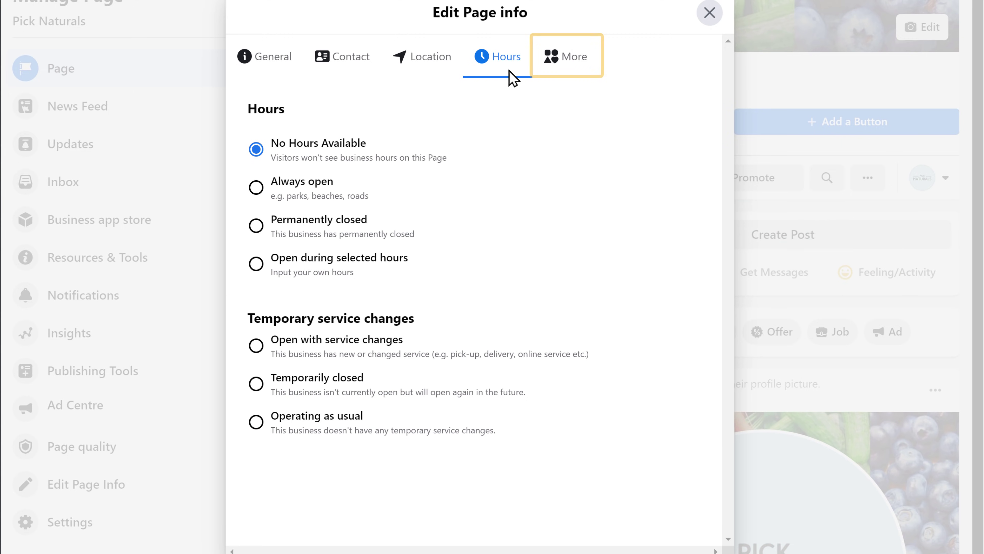
Select the ££ Moderate price range on the More tab and close Edit Page info
{"action": "left_click", "coordinate": [568, 75]}
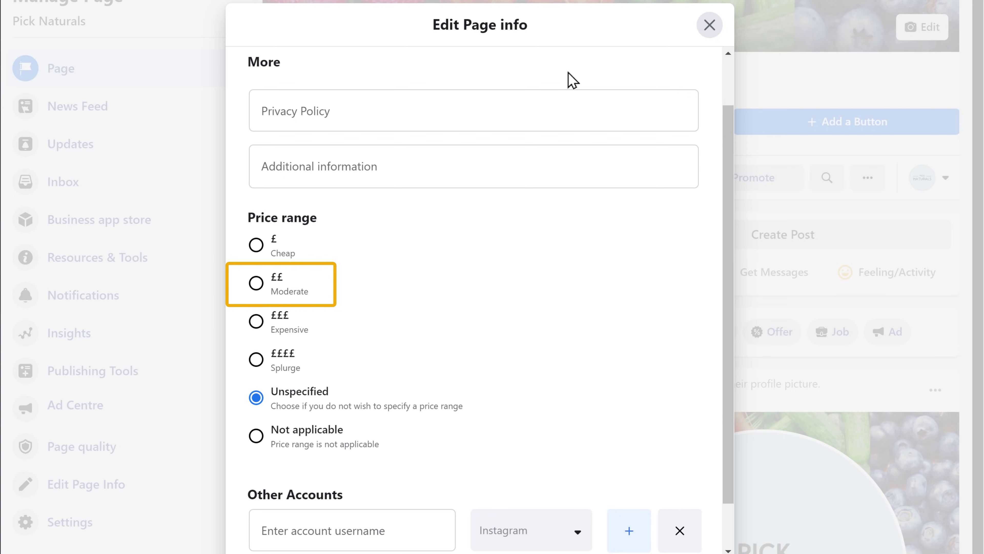
{"action": "left_click", "coordinate": [256, 286]}
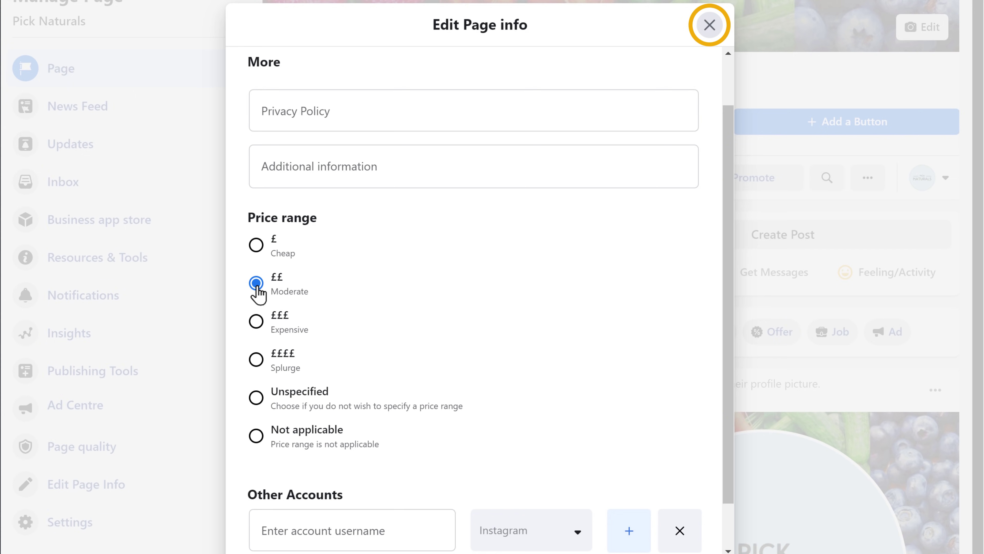
{"action": "left_click", "coordinate": [709, 25]}
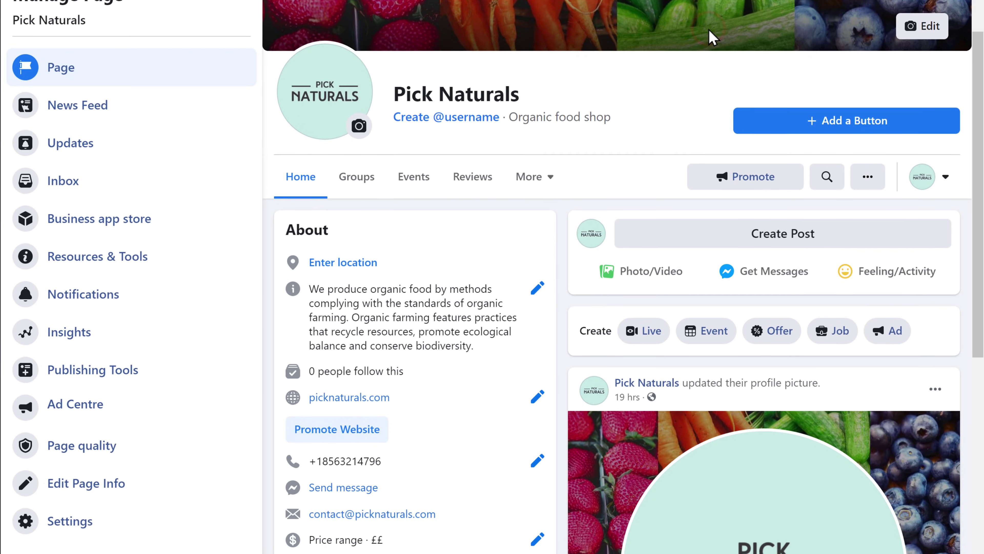
Copy the Pick Naturals Page URL and load it in the other account's browser window
{"action": "scroll", "coordinate": [709, 33], "scroll_direction": "down", "scroll_amount": 3}
{"action": "scroll", "coordinate": [492, 277], "scroll_direction": "down", "scroll_amount": 1}
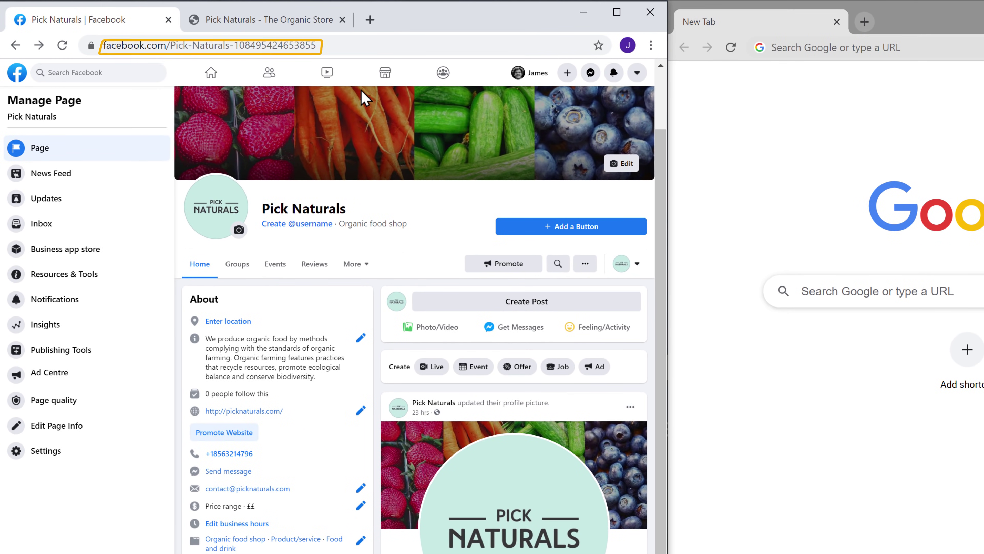
{"action": "right_click", "coordinate": [350, 44]}
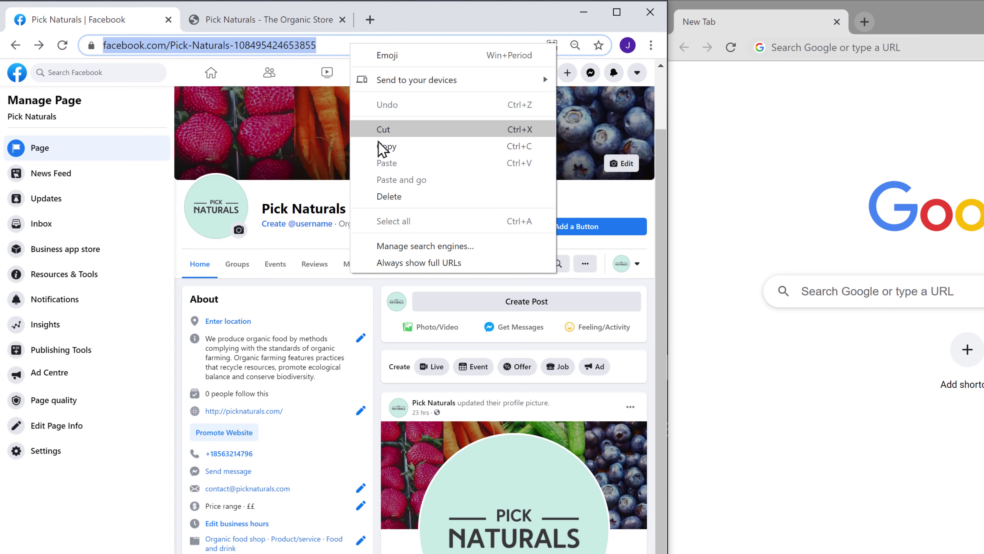
{"action": "left_click", "coordinate": [383, 150]}
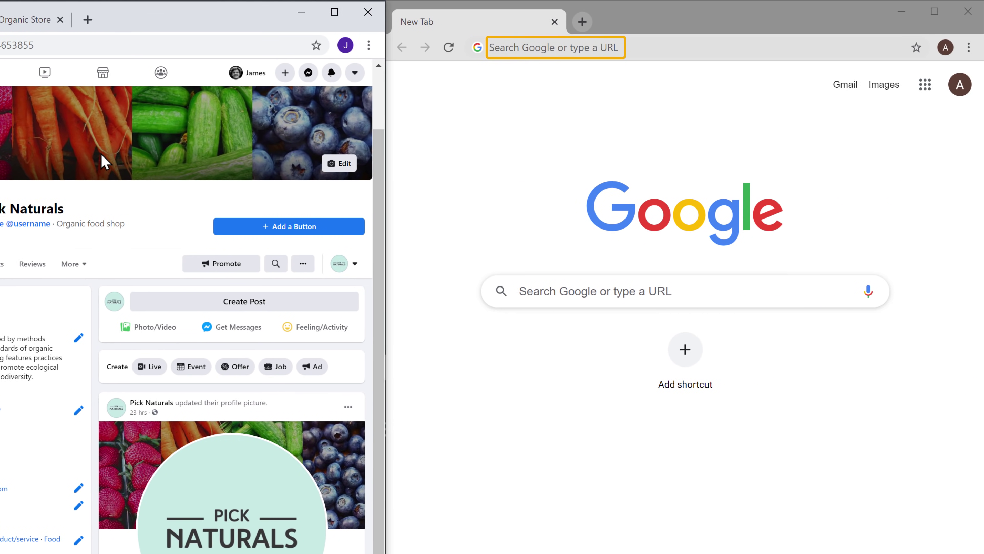
{"action": "right_click", "coordinate": [657, 47]}
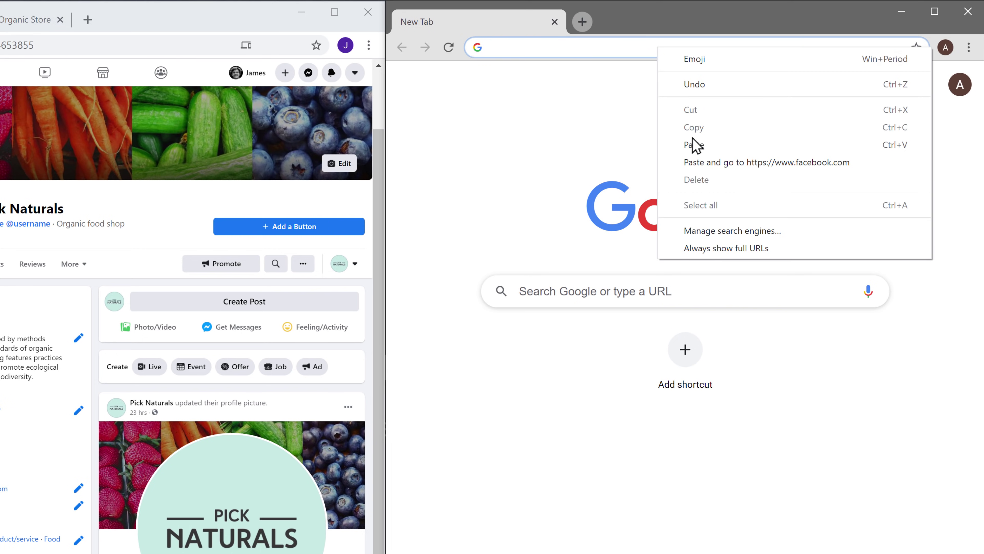
{"action": "left_click", "coordinate": [699, 146]}
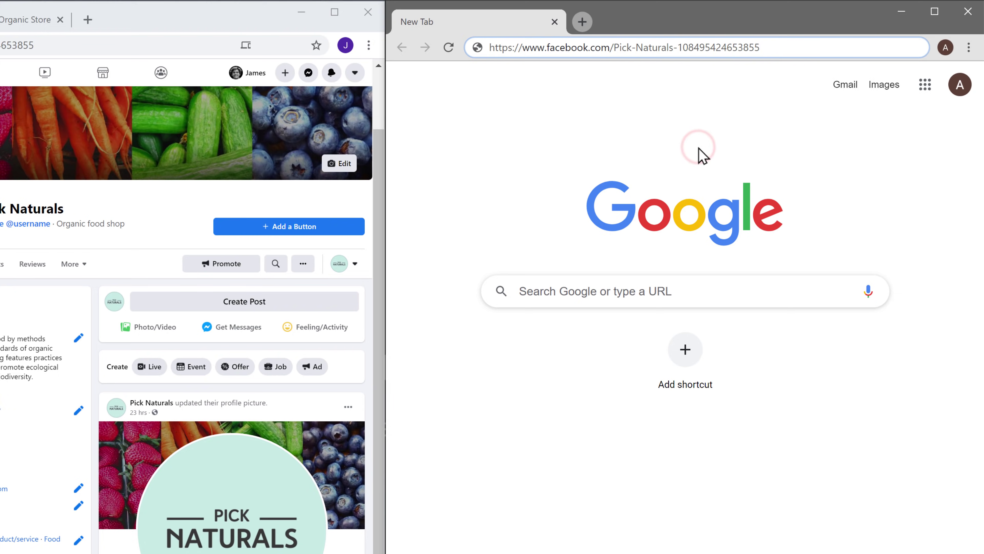
{"action": "key", "text": "Return"}
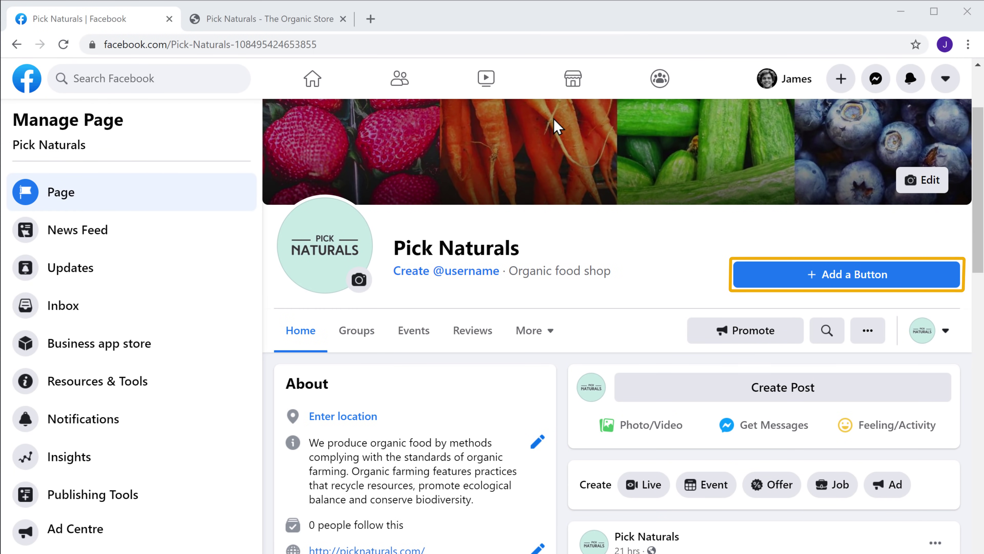
Start a Shop Now action button for the Page, then switch to the Pick Naturals store tab
{"action": "left_click", "coordinate": [849, 288]}
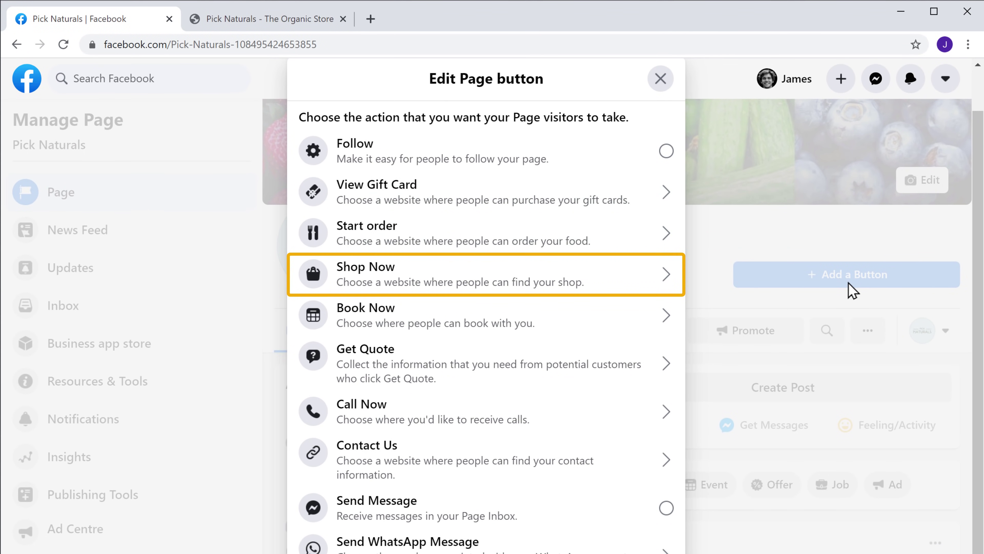
{"action": "left_click", "coordinate": [372, 289]}
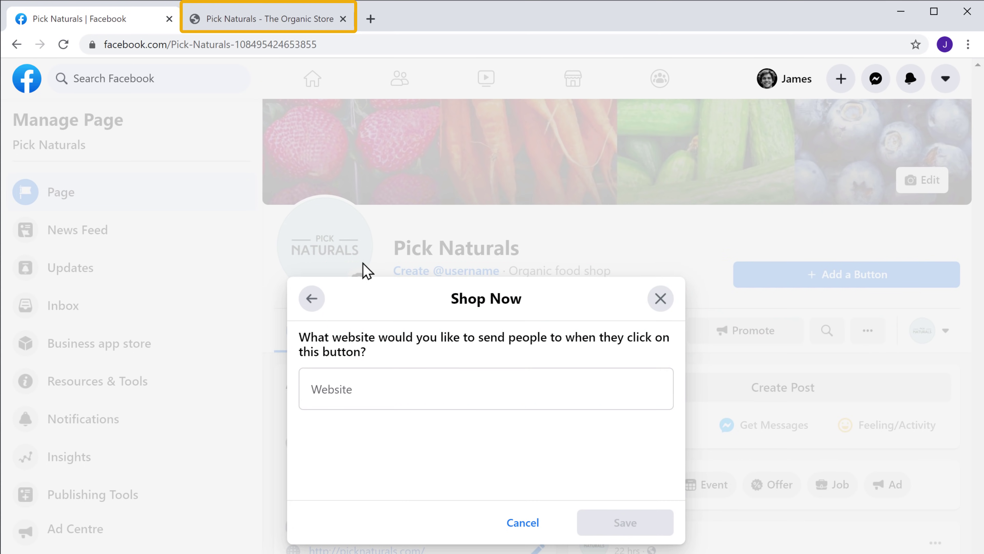
{"action": "left_click", "coordinate": [261, 27]}
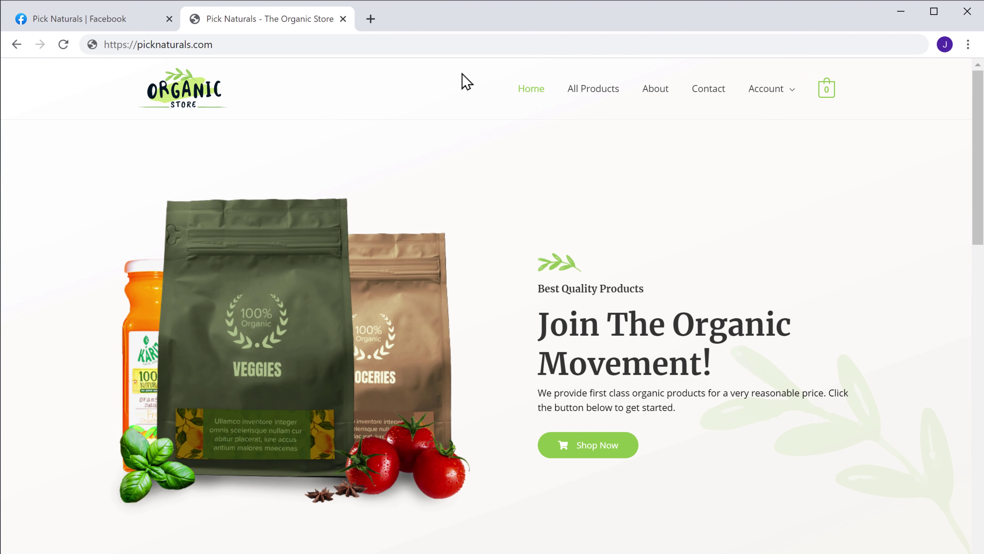
Copy the store's All Products page address, picknaturals.com/products, and go back to the Facebook tab
{"action": "left_click", "coordinate": [596, 95]}
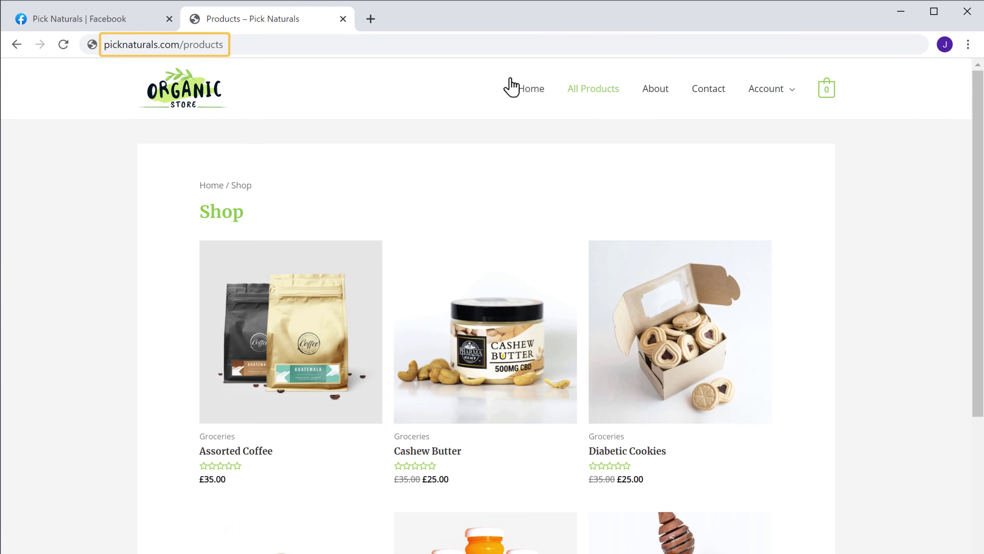
{"action": "right_click", "coordinate": [332, 44]}
{"action": "key", "text": "ctrl+c"}
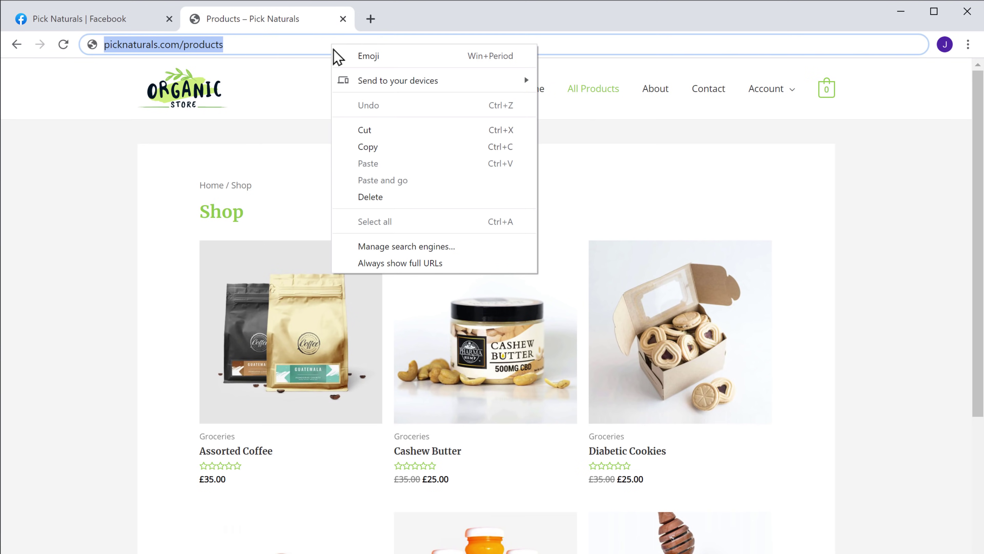
{"action": "left_click", "coordinate": [366, 151]}
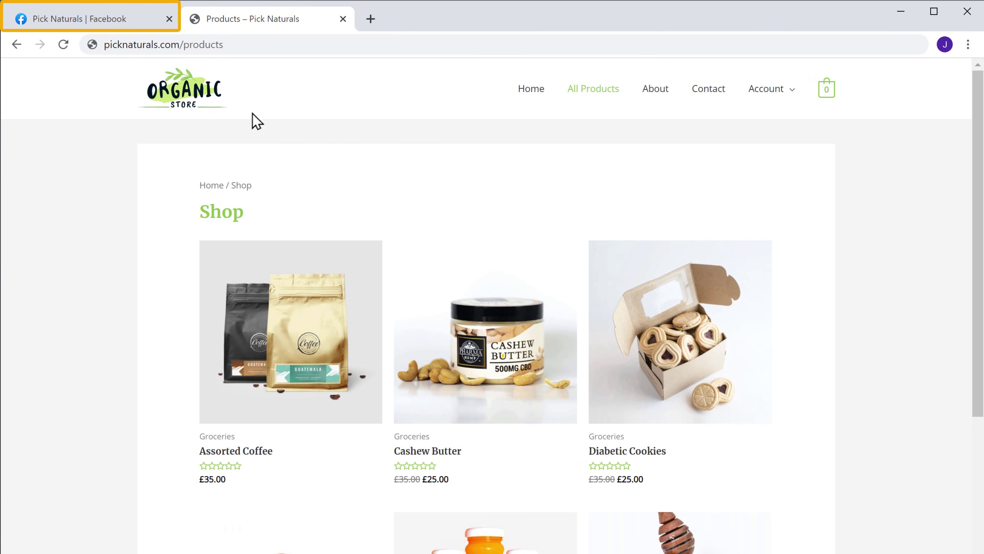
{"action": "left_click", "coordinate": [74, 27]}
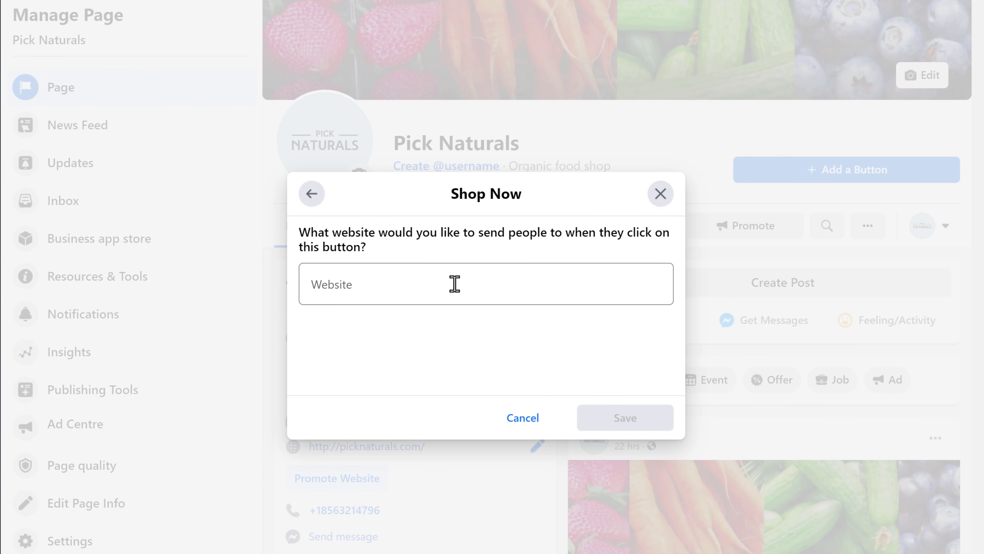
Paste picknaturals.com/products into the Shop Now Website field and save the button
{"action": "right_click", "coordinate": [455, 284]}
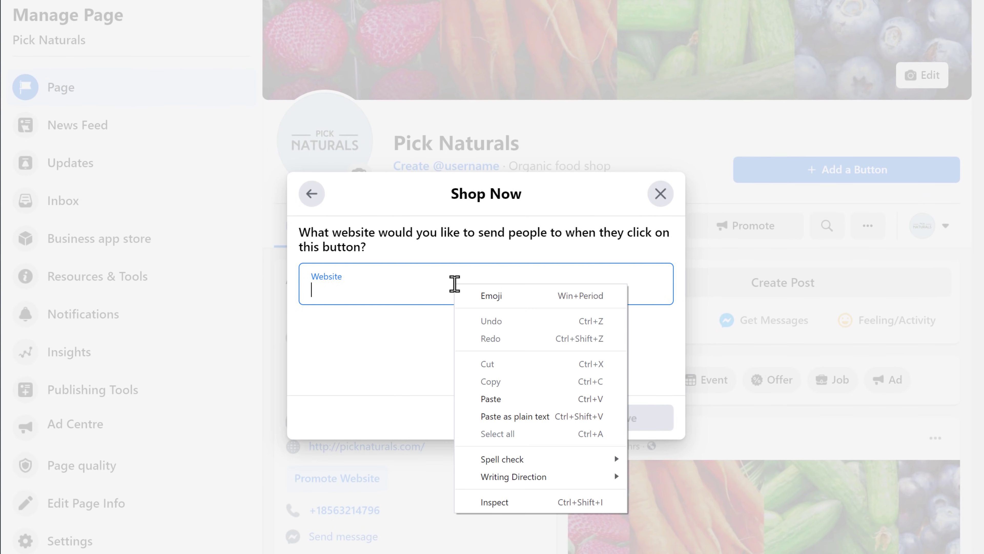
{"action": "left_click", "coordinate": [494, 403]}
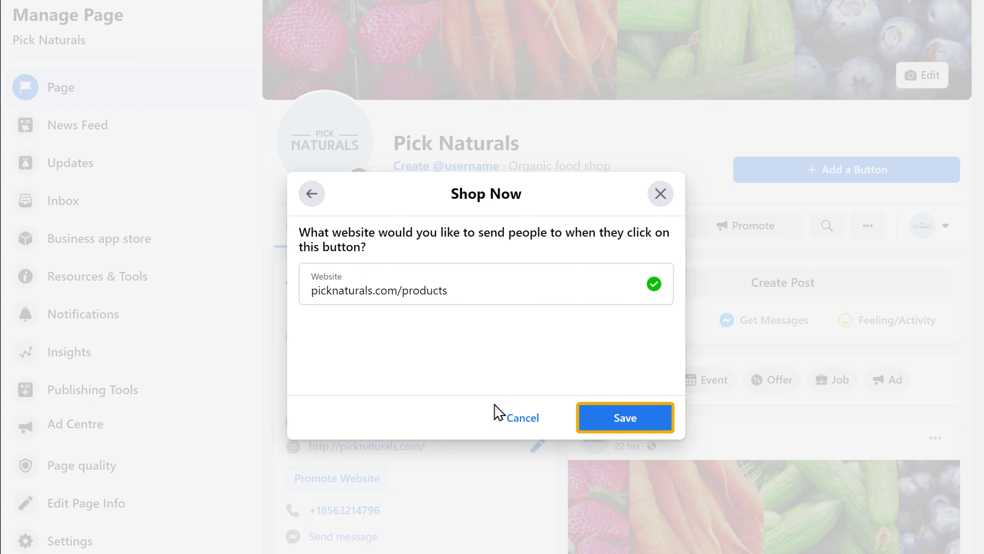
{"action": "left_click", "coordinate": [625, 429]}
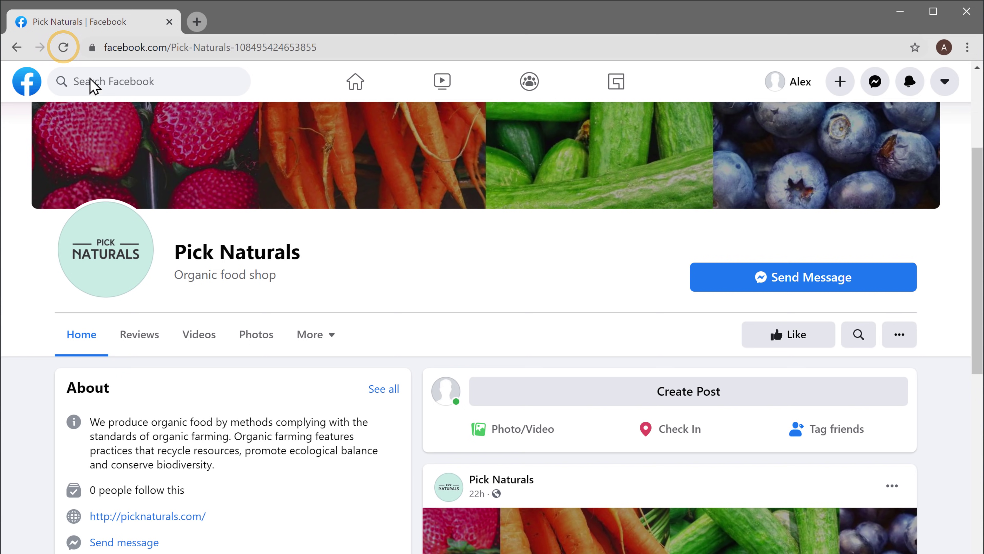
Reload the visitor view and test that Shop Now opens the products page
{"action": "left_click", "coordinate": [64, 49]}
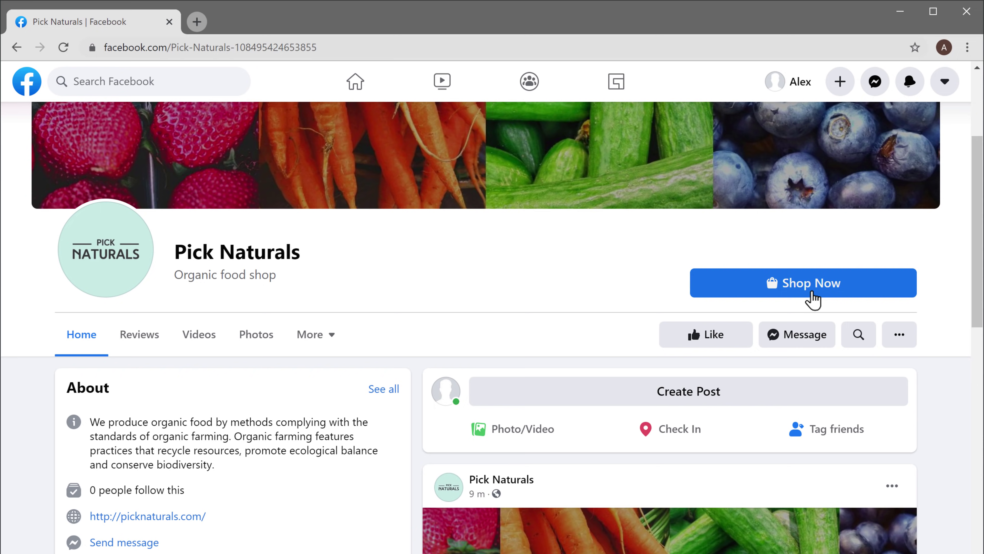
{"action": "left_click", "coordinate": [813, 295]}
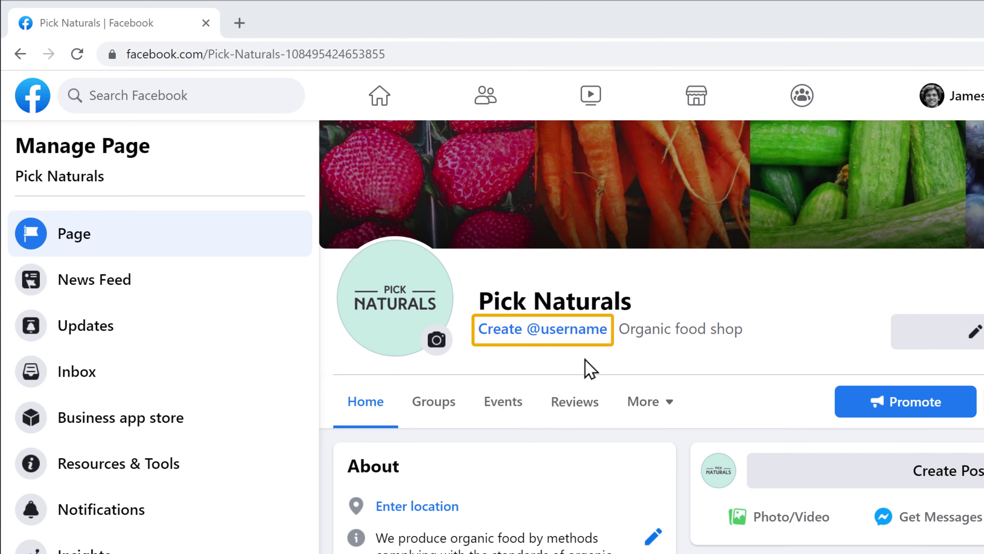
{"action": "left_click", "coordinate": [544, 333]}
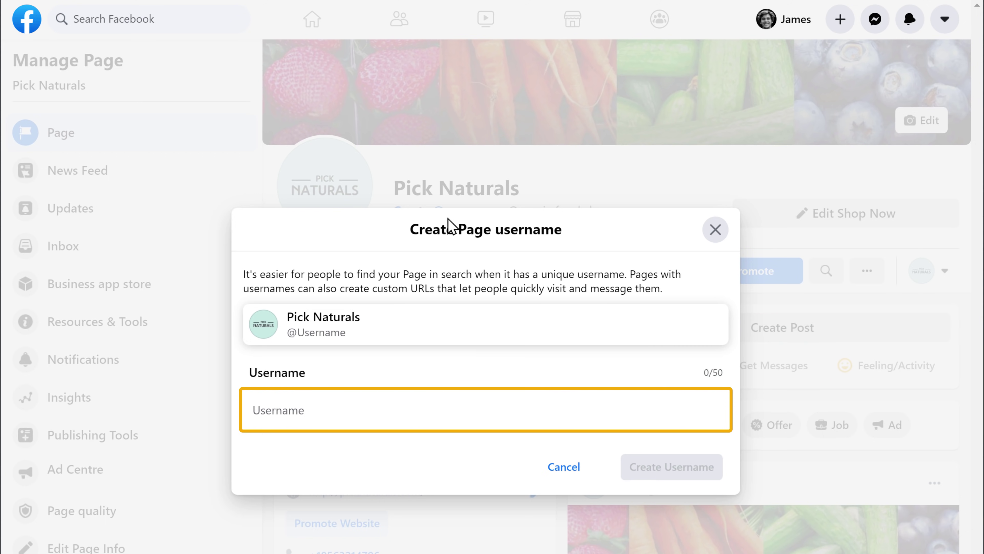
{"action": "left_click", "coordinate": [332, 410]}
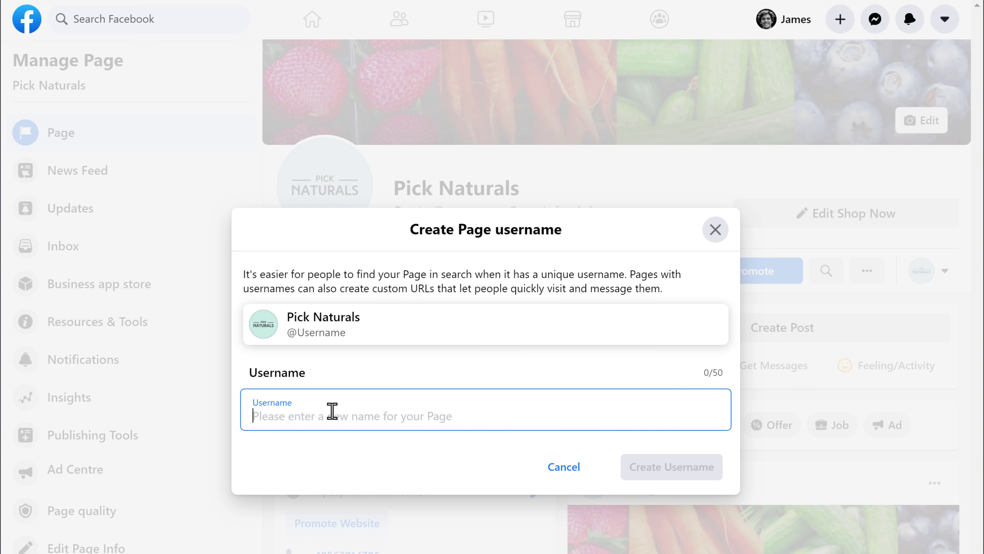
{"action": "type", "text": "pickna"}
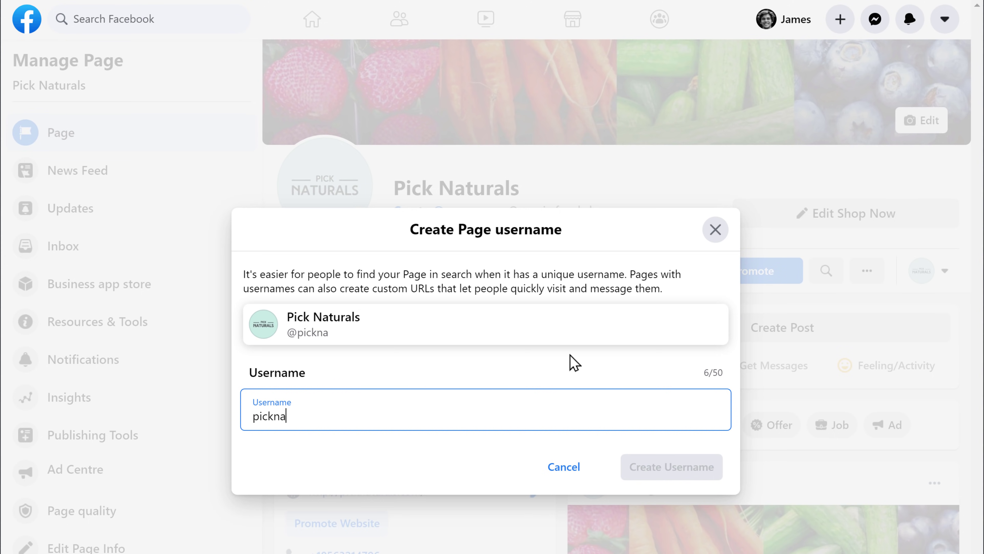
{"action": "type", "text": "turals"}
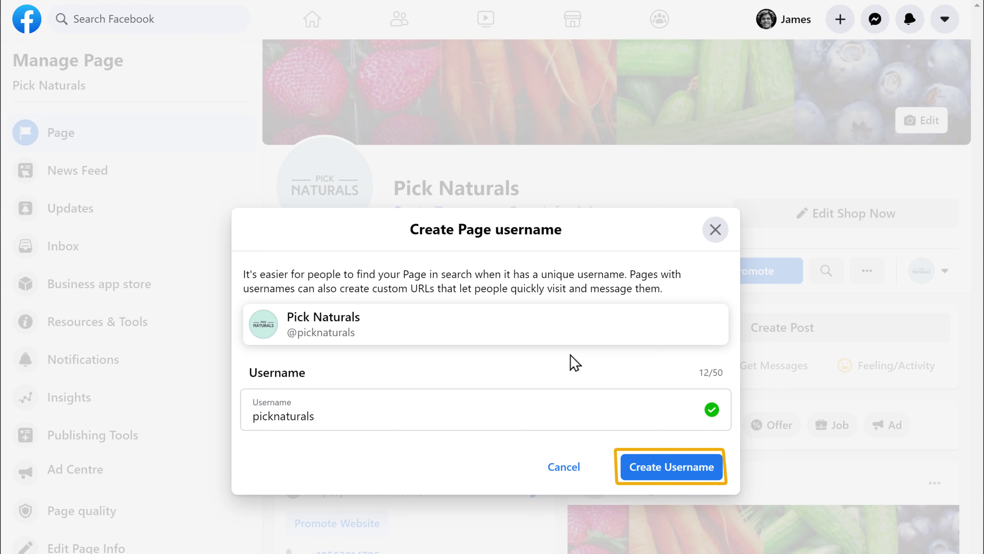
{"action": "left_click", "coordinate": [673, 475]}
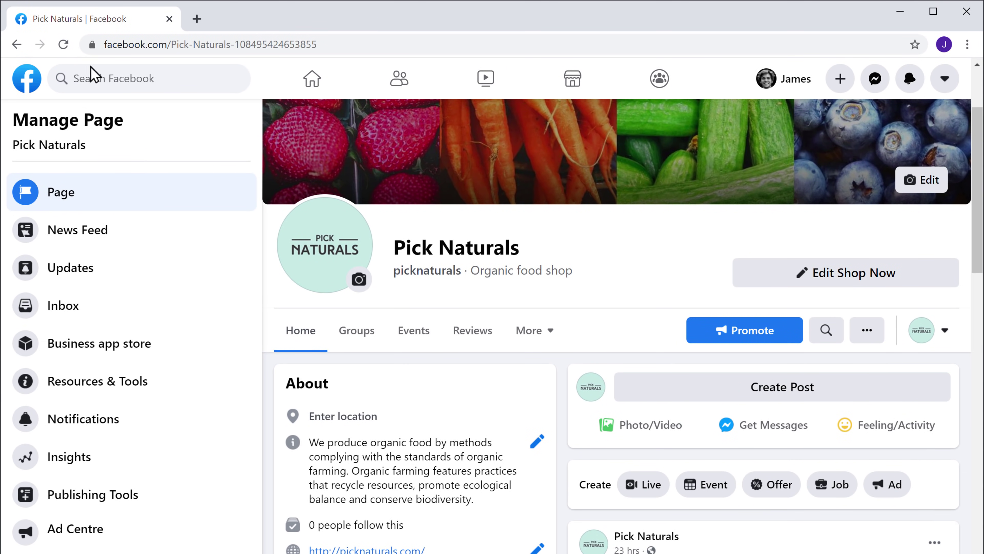
Reload the Page so it shows its new facebook.com/picknaturals address
{"action": "left_click", "coordinate": [64, 45]}
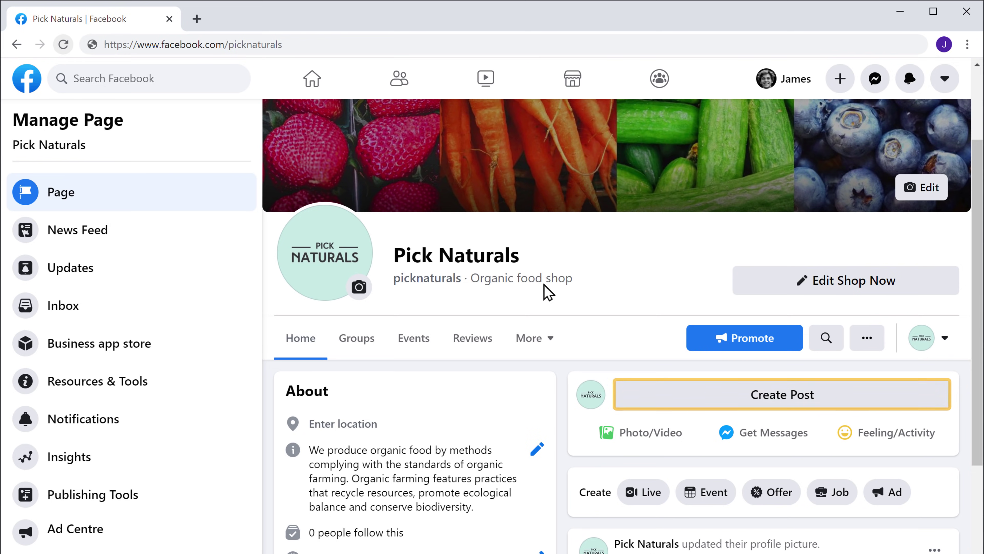
Post the tangerine photo captioned 'From our garden to your doorstep!' with website link and hashtags
{"action": "left_click", "coordinate": [789, 405]}
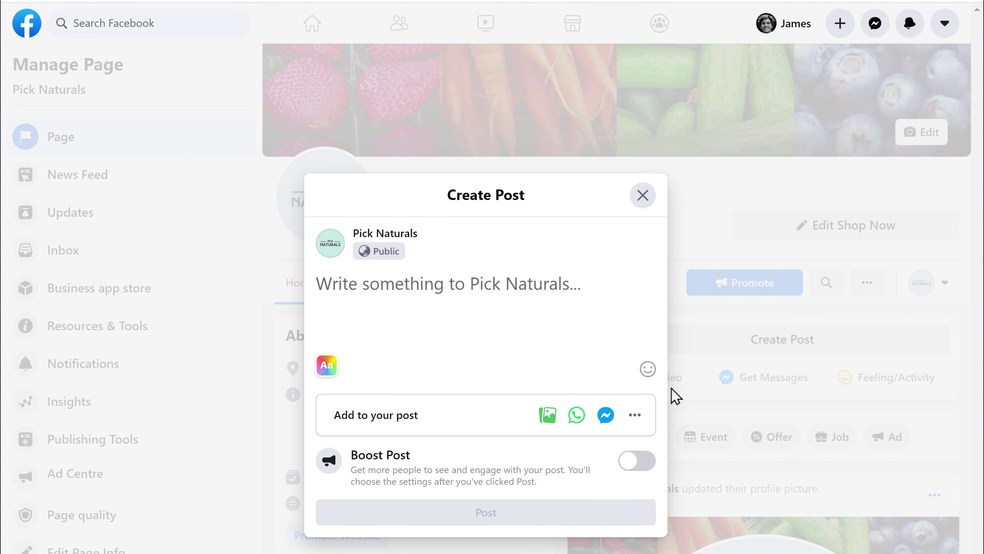
{"action": "left_click", "coordinate": [548, 415]}
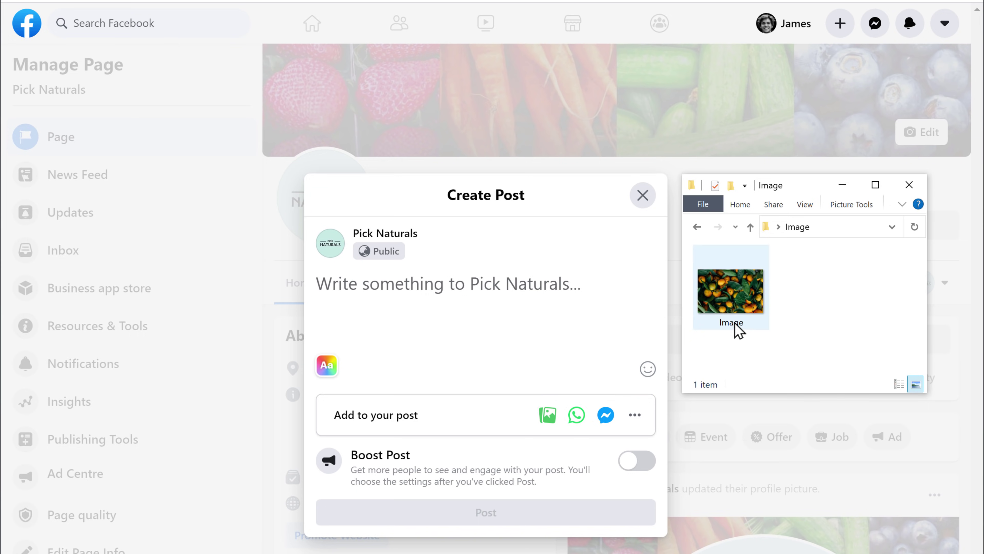
{"action": "left_click_drag", "start_coordinate": [738, 325], "coordinate": [492, 352]}
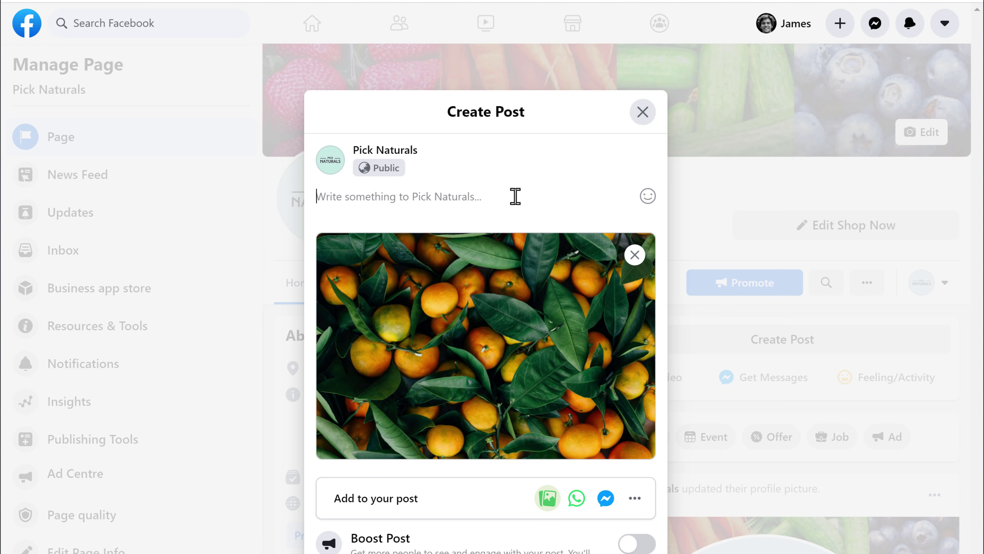
{"action": "type", "text": "From our garden to your doorstep!"}
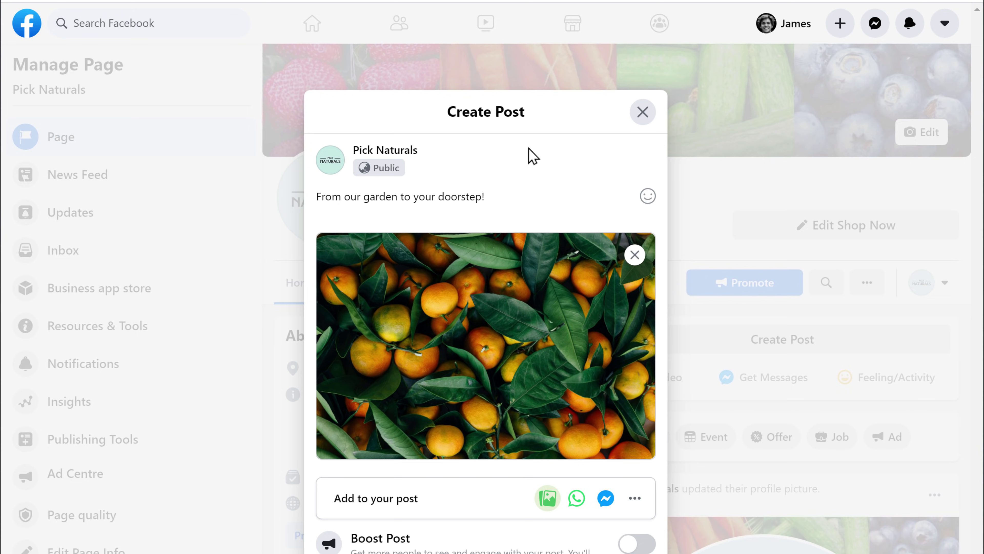
{"action": "type", "text": "Visit us on - www.picknaturals.com  #organicfood #fruits #healthy #lifestyle #goodfood #freshfruits"}
{"action": "scroll", "coordinate": [533, 155], "scroll_direction": "down", "scroll_amount": 3}
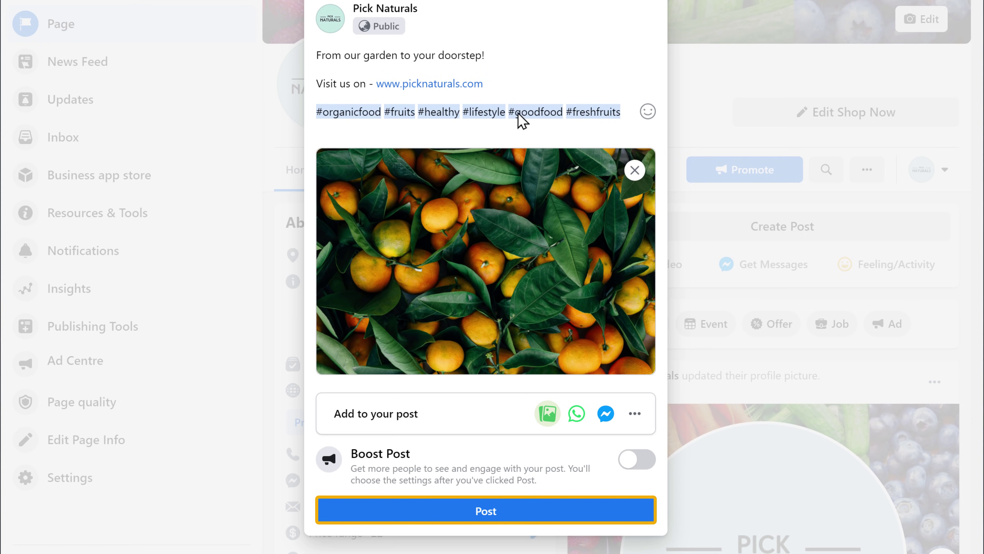
{"action": "left_click", "coordinate": [485, 520]}
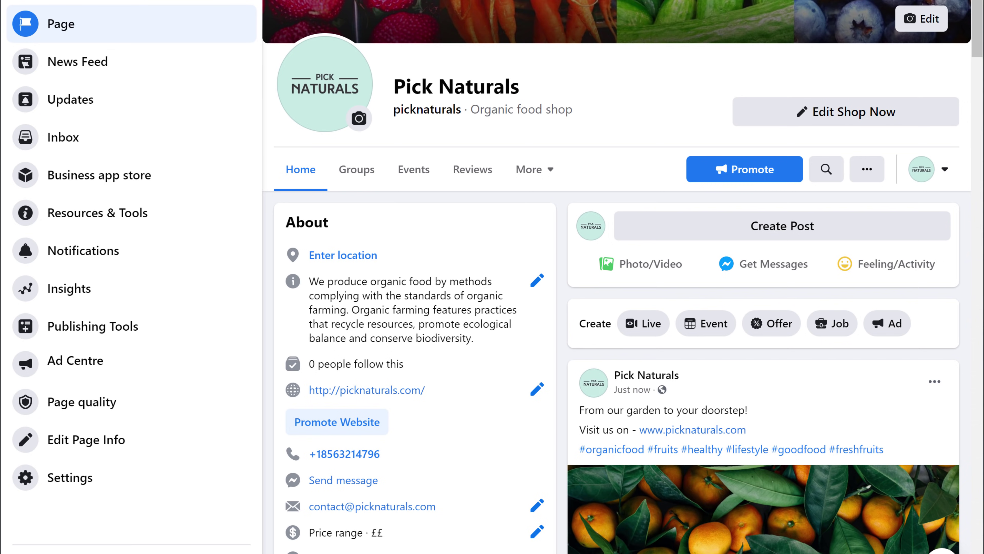
{"action": "scroll", "coordinate": [620, 277], "scroll_direction": "down", "scroll_amount": 6}
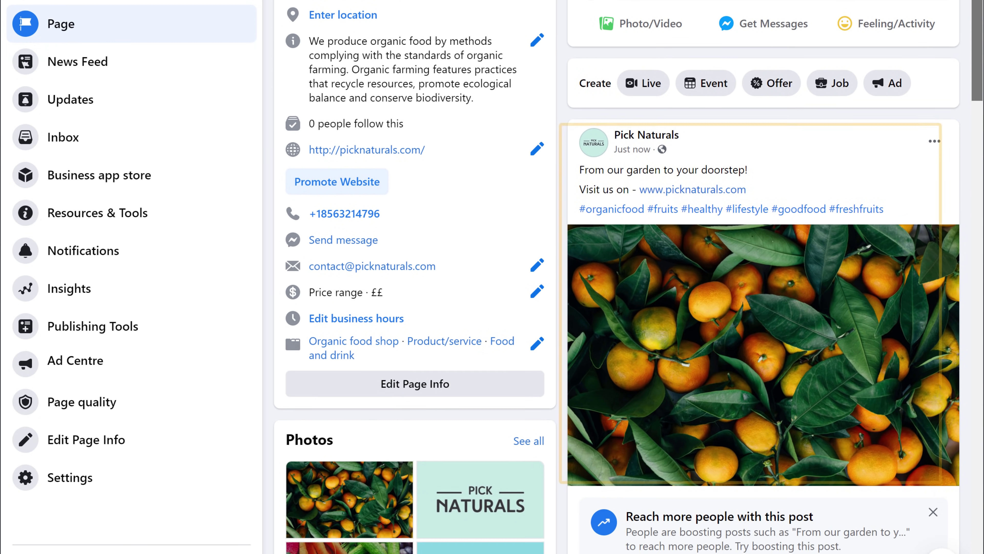
{"action": "scroll", "coordinate": [620, 277], "scroll_direction": "up", "scroll_amount": 7}
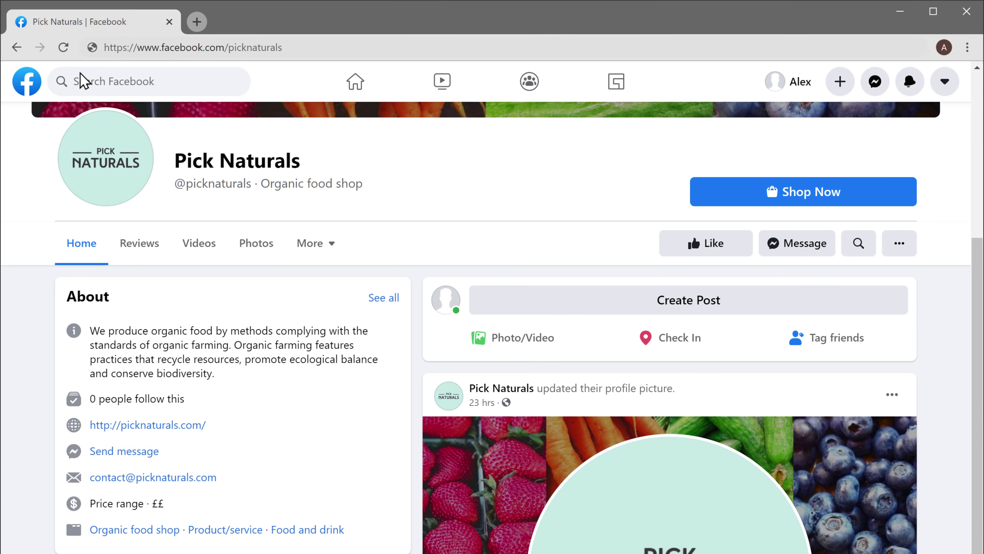
{"action": "left_click", "coordinate": [68, 55]}
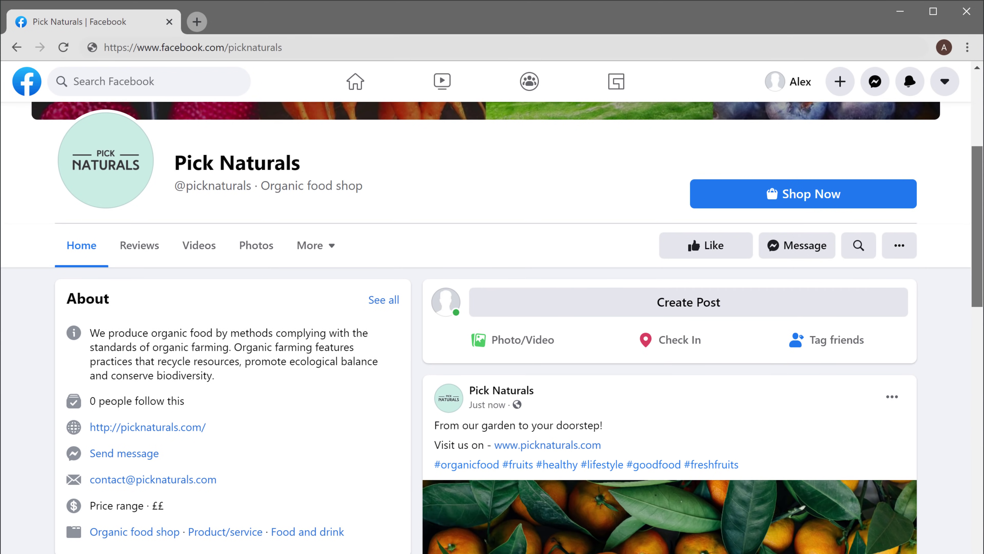
{"action": "scroll", "coordinate": [492, 311], "scroll_direction": "down", "scroll_amount": 5}
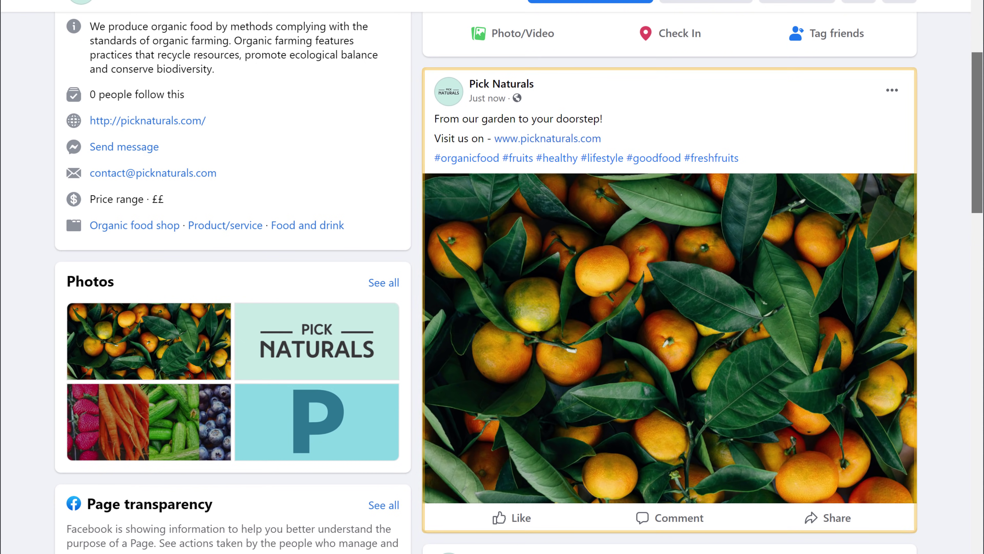
{"action": "scroll", "coordinate": [493, 310], "scroll_direction": "up", "scroll_amount": 5}
{"action": "scroll", "coordinate": [492, 310], "scroll_direction": "up", "scroll_amount": 2}
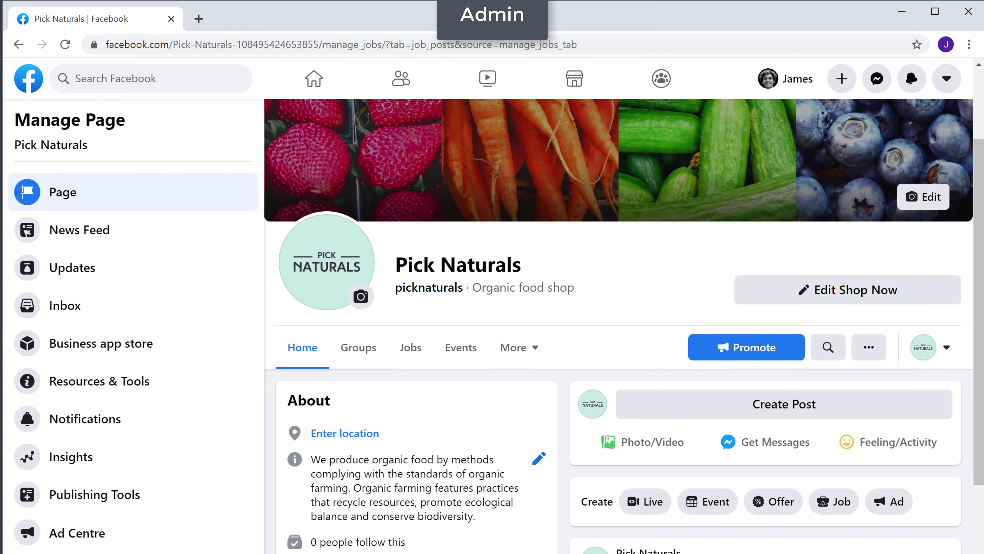
Send Page-like invites to each of the three suggested friends
{"action": "scroll", "coordinate": [620, 326], "scroll_direction": "down", "scroll_amount": 10}
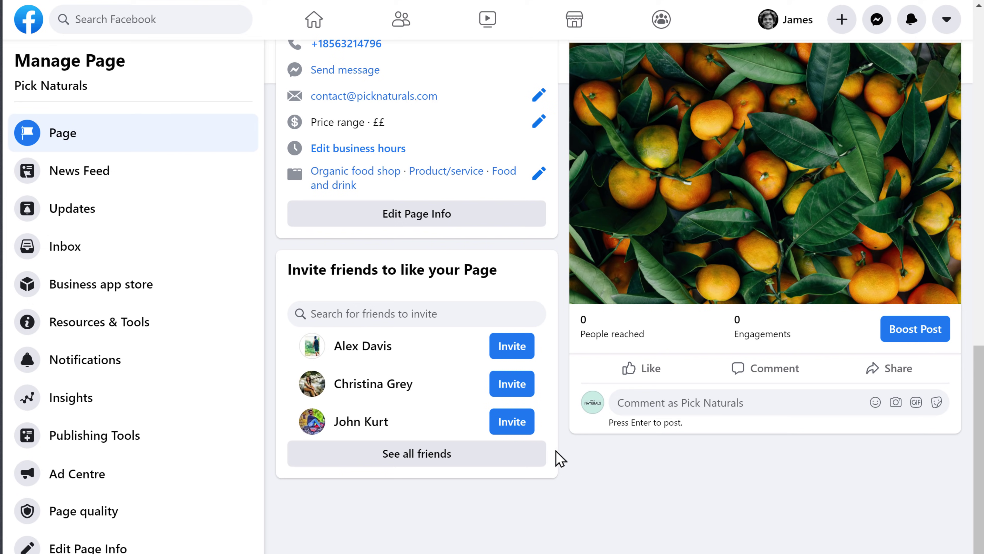
{"action": "left_click", "coordinate": [511, 349]}
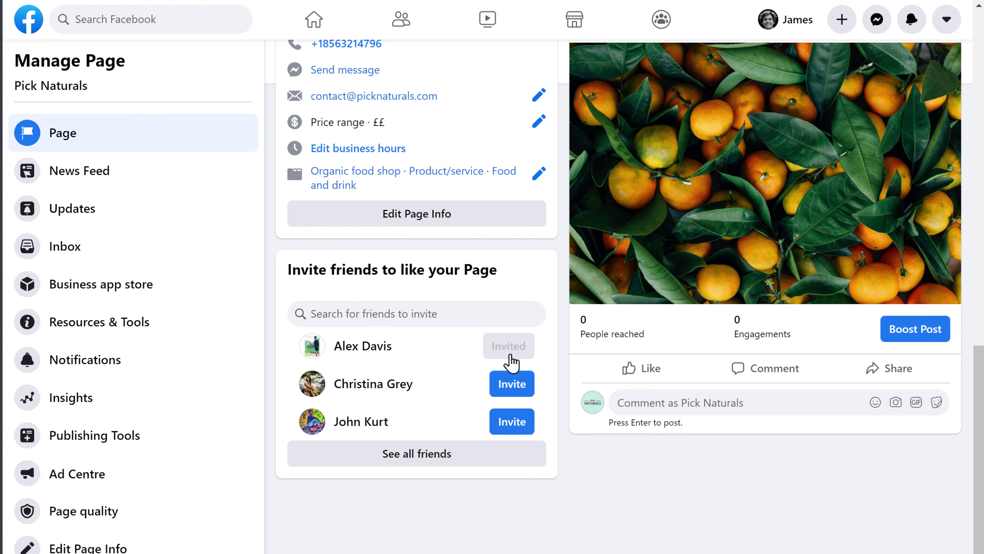
{"action": "left_click", "coordinate": [513, 391]}
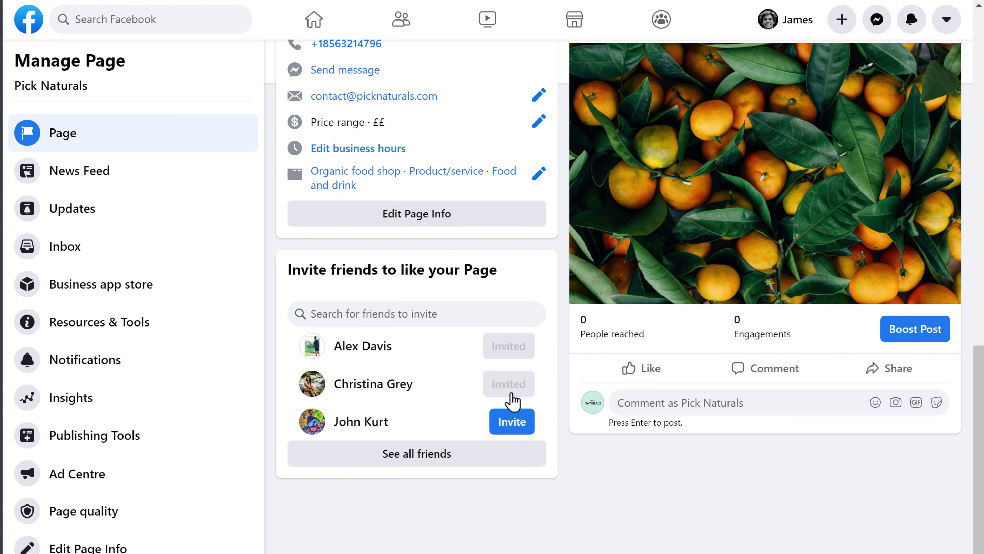
{"action": "left_click", "coordinate": [512, 423]}
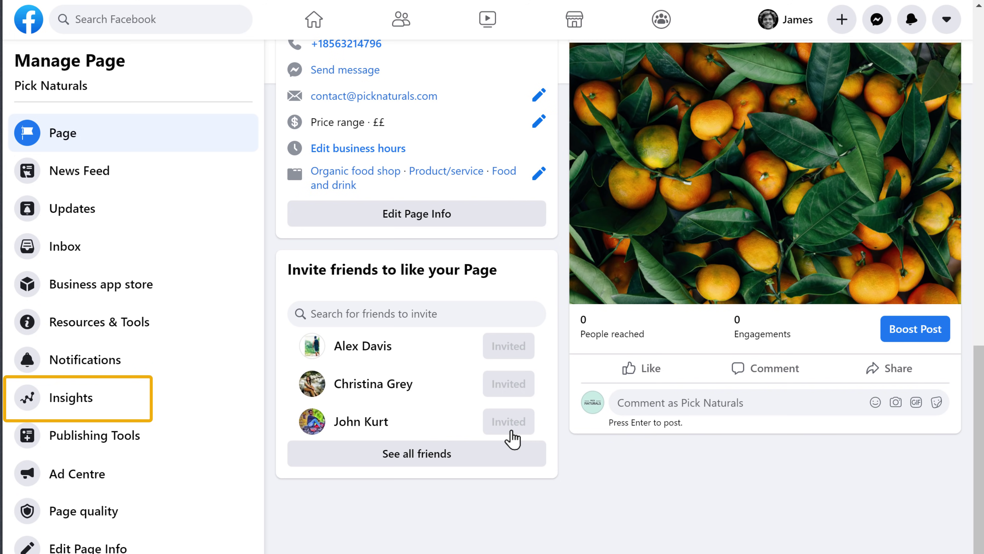
Open Insights from the Manage Page sidebar to see the 28-day overview
{"action": "left_click", "coordinate": [71, 411]}
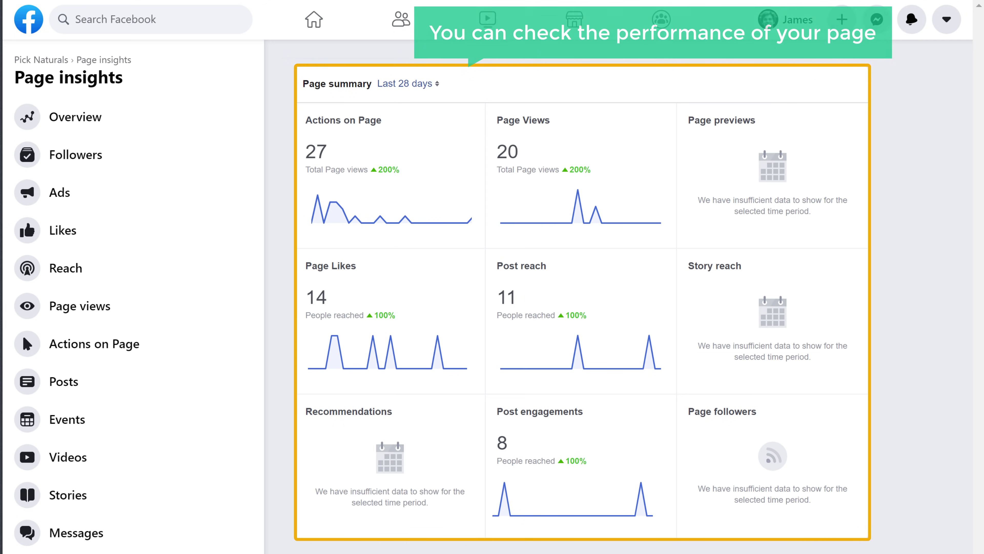